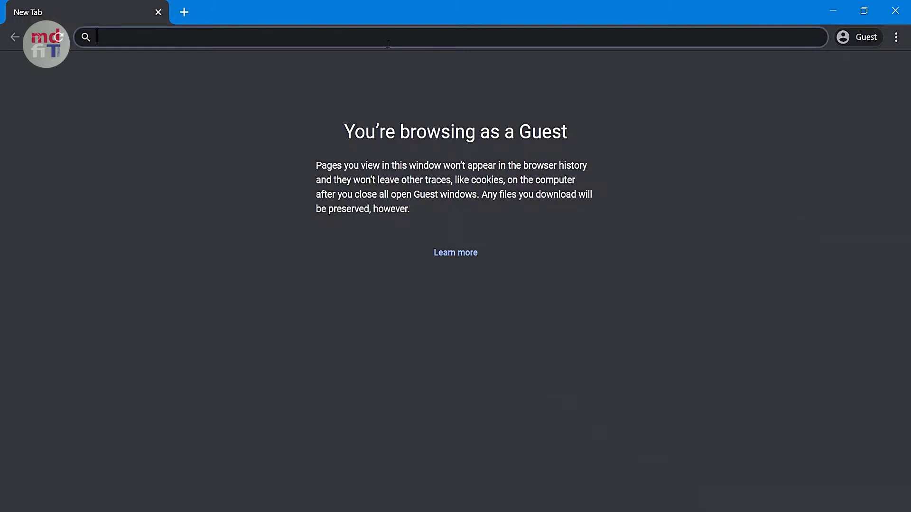
# Search the web for "centos" and open The CentOS Project website from the results.
pyautogui.write('centos')
pyautogui.press('Return')
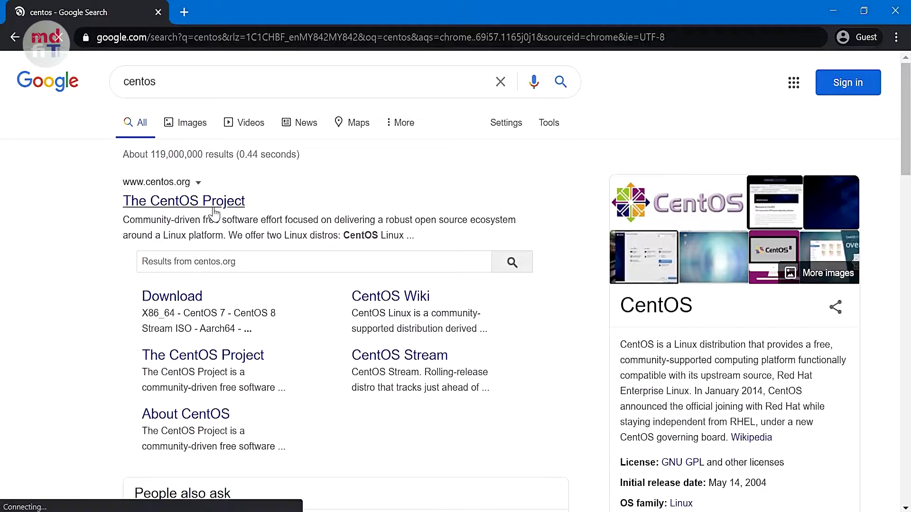
pyautogui.click(213, 203)
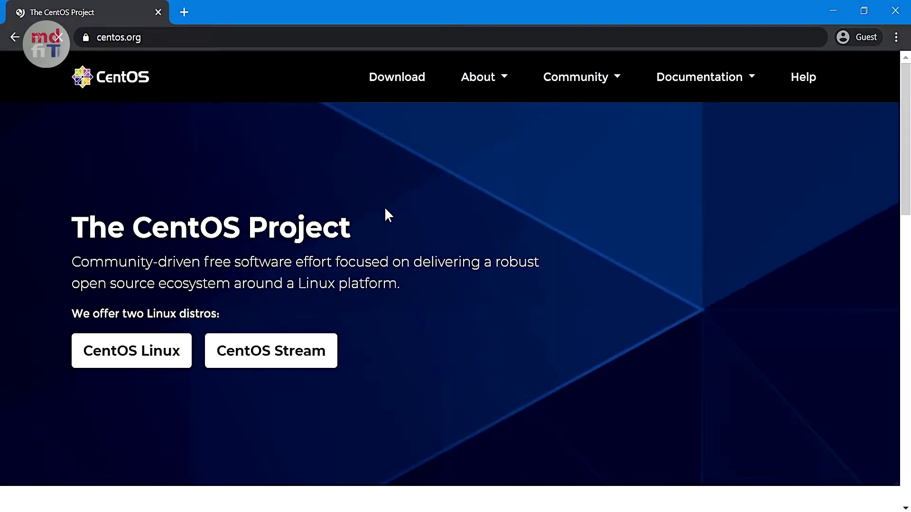
pyautogui.scroll(-4, 387, 213)
pyautogui.scroll(4, 387, 213)
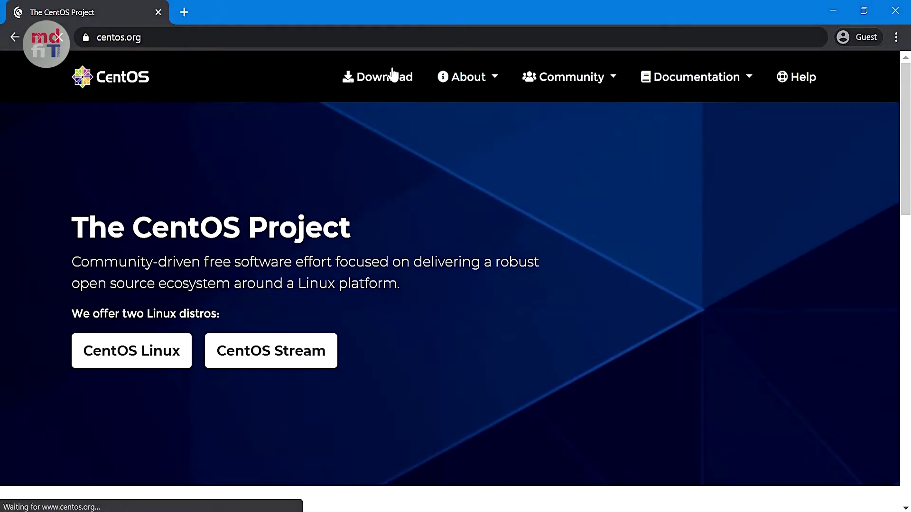
# Go to the download page, choose the CentOS Linux 8 (2004) x86_64 ISO, and open the centos.ipserverone.com mirror.
pyautogui.click(393, 80)
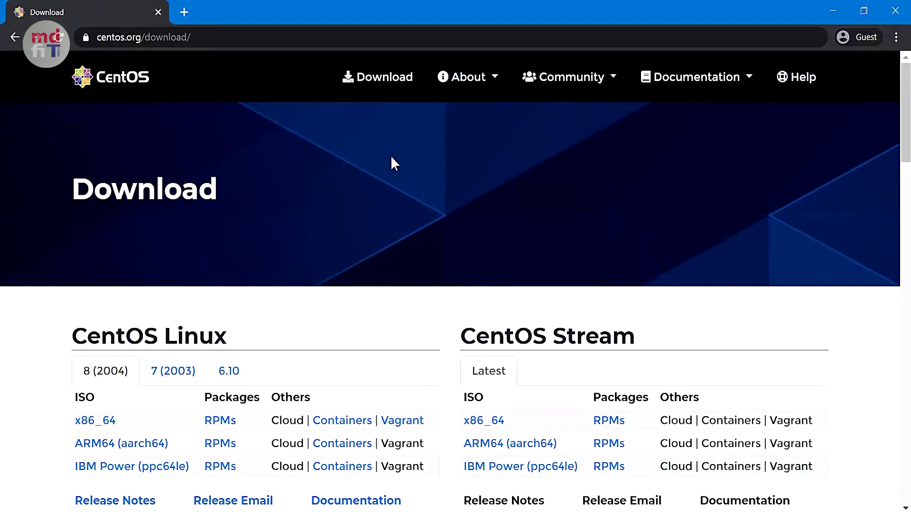
pyautogui.scroll(-3, 391, 162)
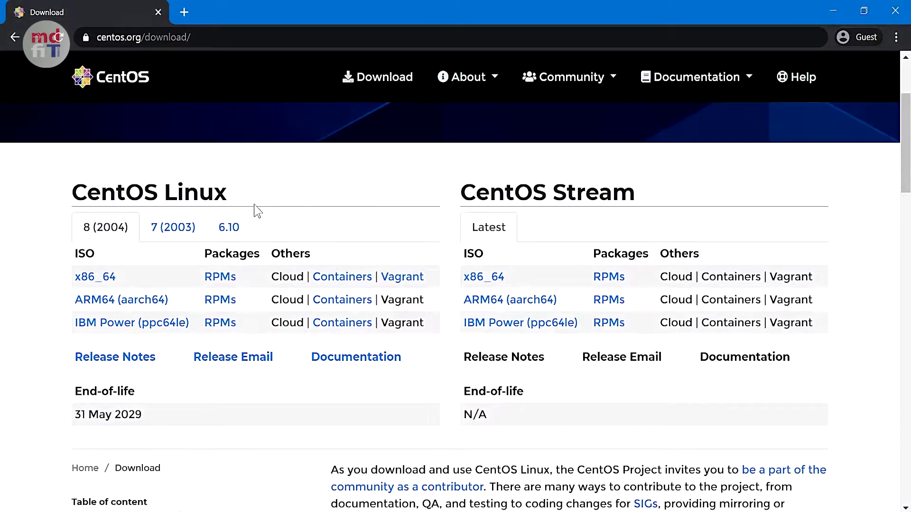
pyautogui.click(111, 279)
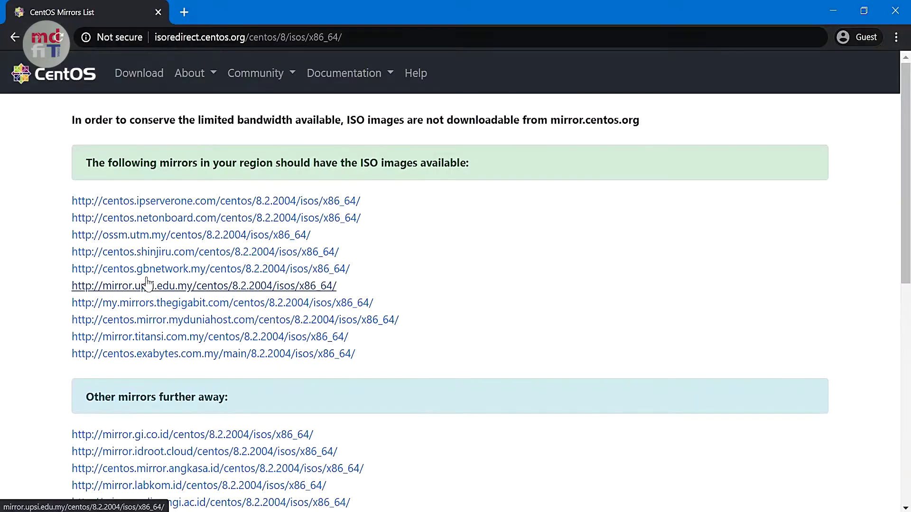
pyautogui.click(263, 203)
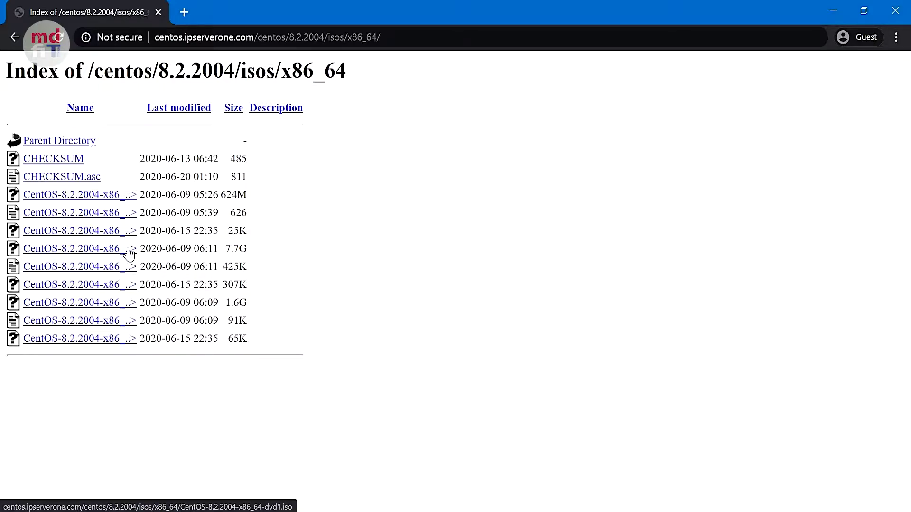
# Minimize the browser, select the CentOS-8.2.2004-x86_64-dvd1 disc image in its folder, and switch to VMware Workstation.
pyautogui.click(833, 10)
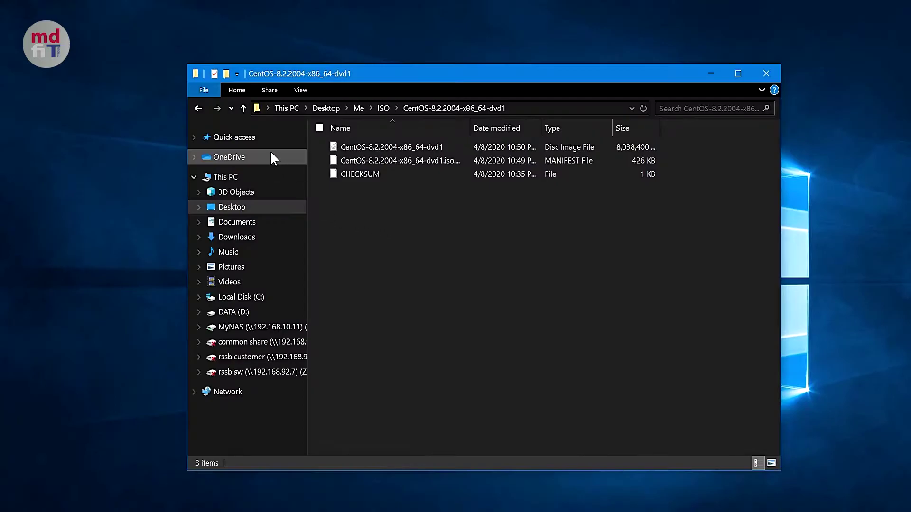
pyautogui.moveTo(408, 72); pyautogui.dragTo(331, 79)
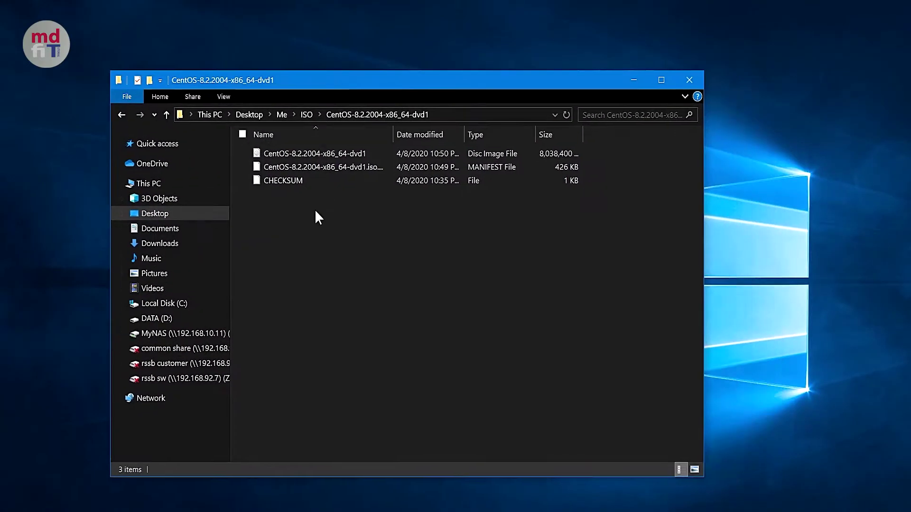
pyautogui.click(323, 153)
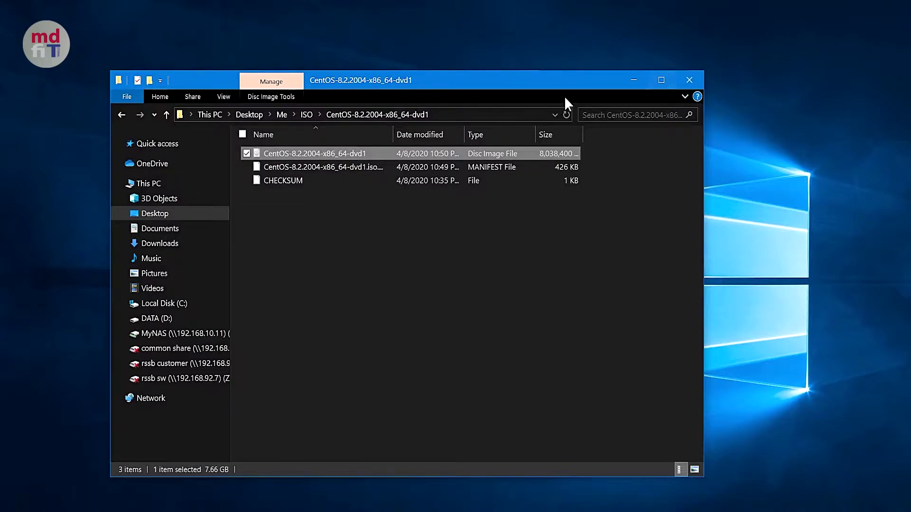
pyautogui.moveTo(429, 216); pyautogui.dragTo(387, 171)
pyautogui.click(372, 272)
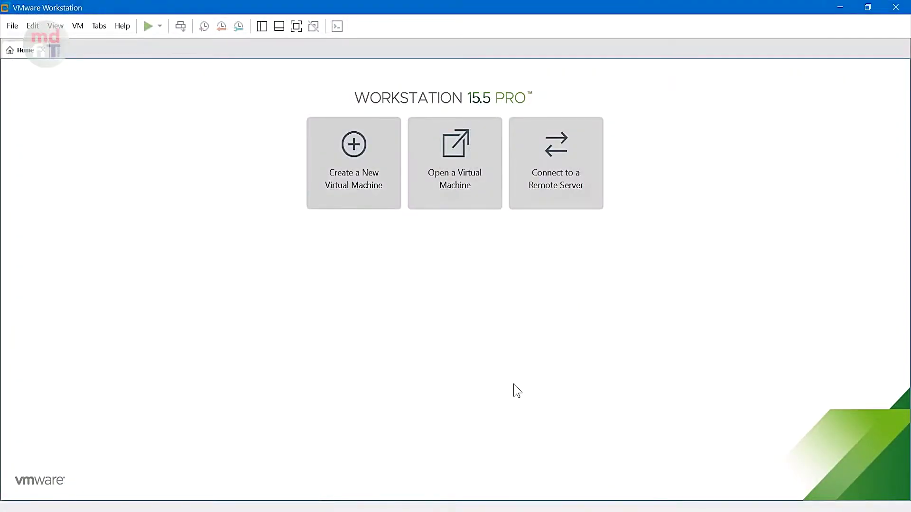
# Check the installed VMware Workstation version and build in the product information, then close it.
pyautogui.click(124, 27)
pyautogui.click(173, 137)
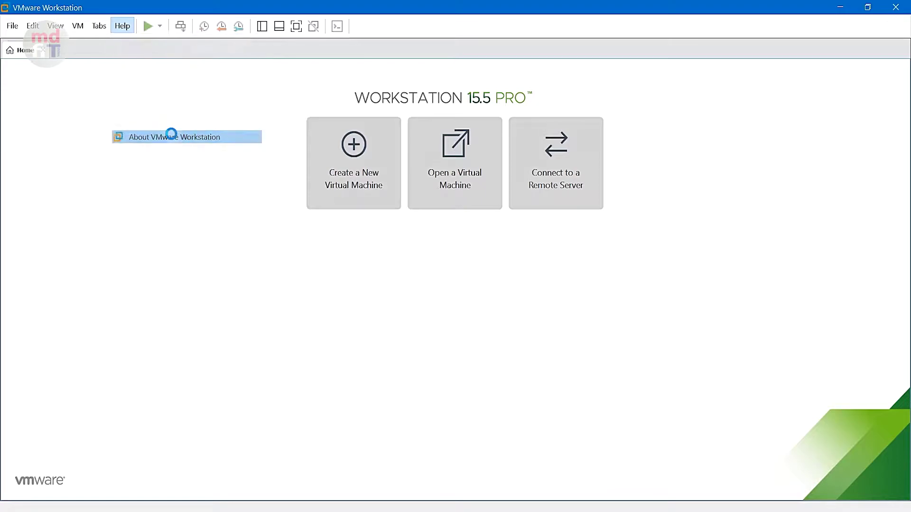
pyautogui.moveTo(357, 165); pyautogui.dragTo(386, 170)
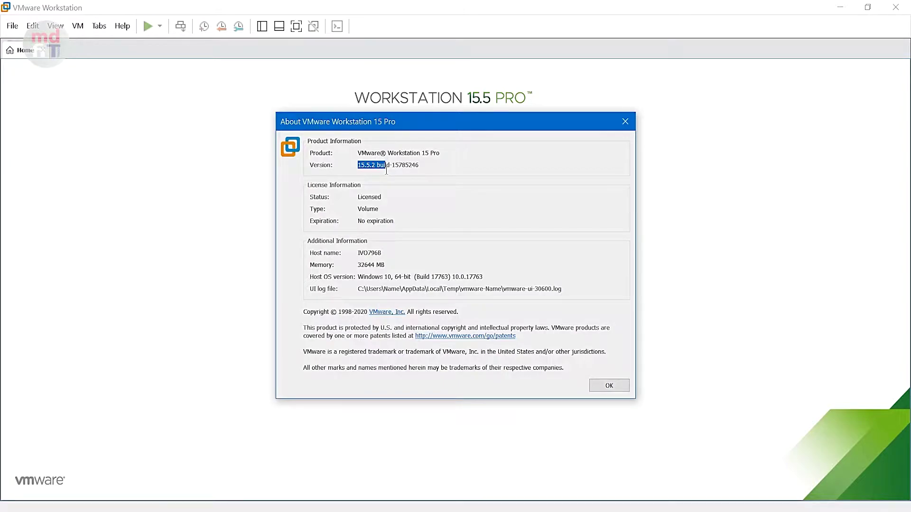
pyautogui.moveTo(386, 170); pyautogui.dragTo(403, 170)
pyautogui.click(419, 166)
pyautogui.click(625, 121)
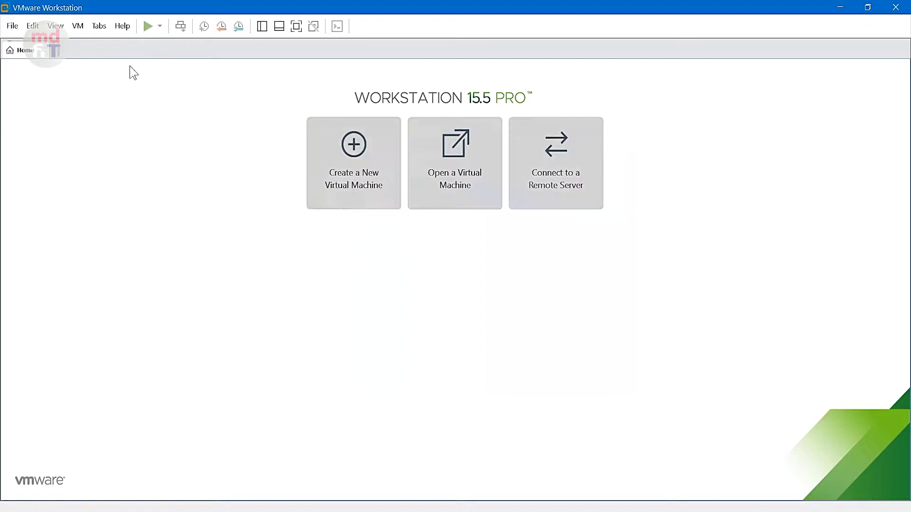
# Reopen the product information to review the host's memory and operating system details, then close it.
pyautogui.click(122, 28)
pyautogui.click(150, 137)
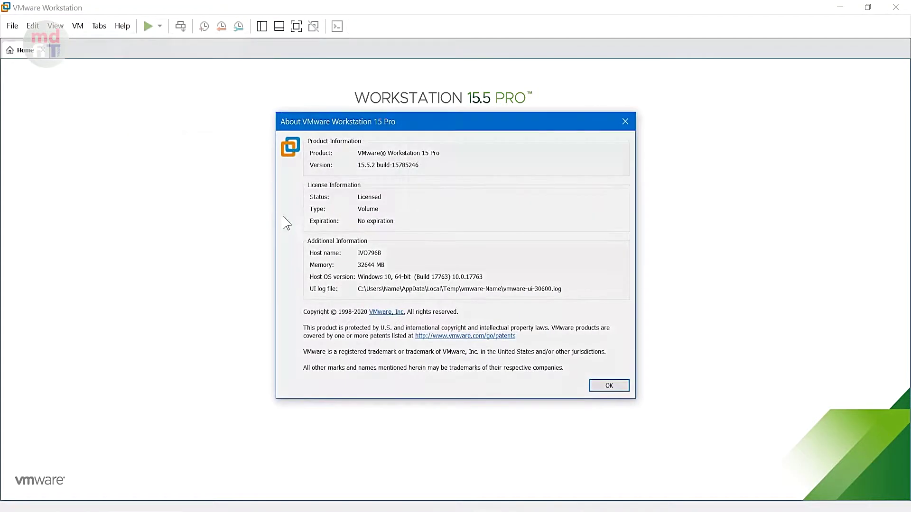
pyautogui.moveTo(363, 278)
pyautogui.mouseDown()
pyautogui.moveTo(442, 279)
pyautogui.moveTo(365, 263)
pyautogui.mouseUp()
pyautogui.click(623, 122)
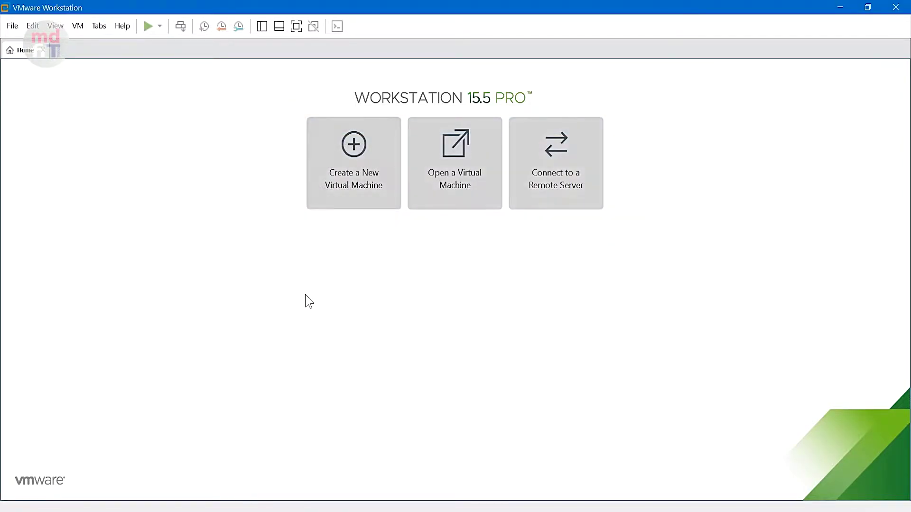
# Start creating a new virtual machine with the Custom (advanced) configuration type.
pyautogui.click(346, 205)
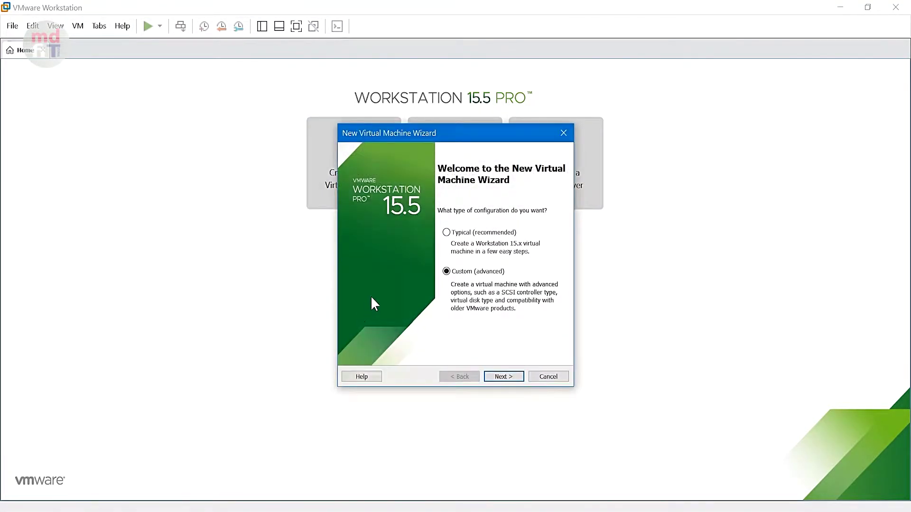
pyautogui.click(458, 273)
pyautogui.click(504, 377)
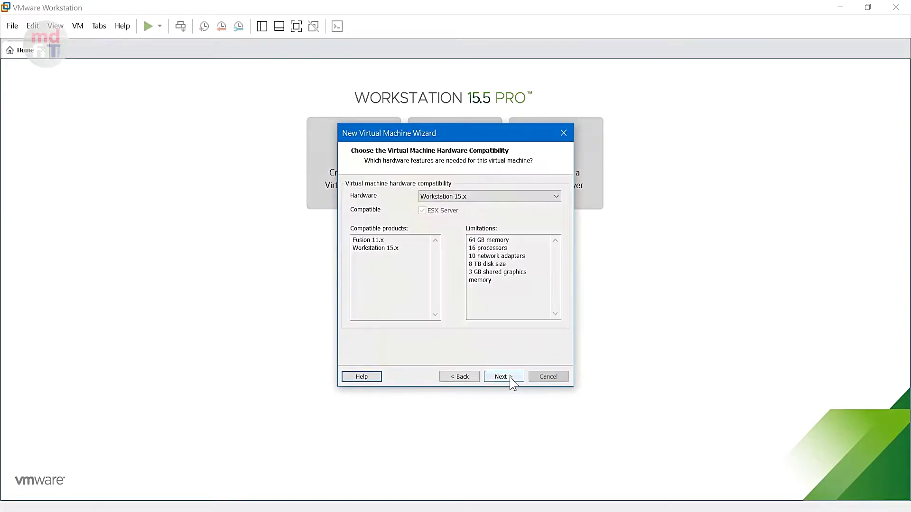
# Set the hardware compatibility to Workstation 12.x, review its compatible products and limitations, and continue.
pyautogui.click(466, 197)
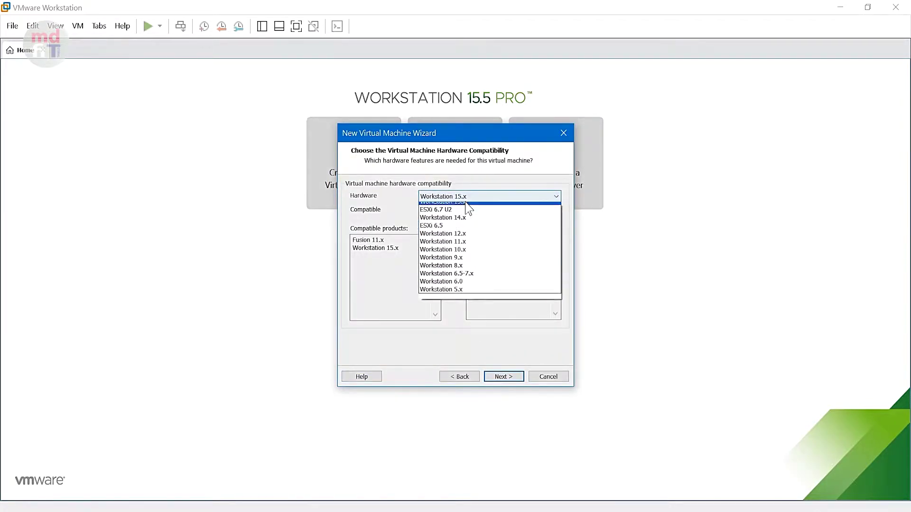
pyautogui.click(479, 242)
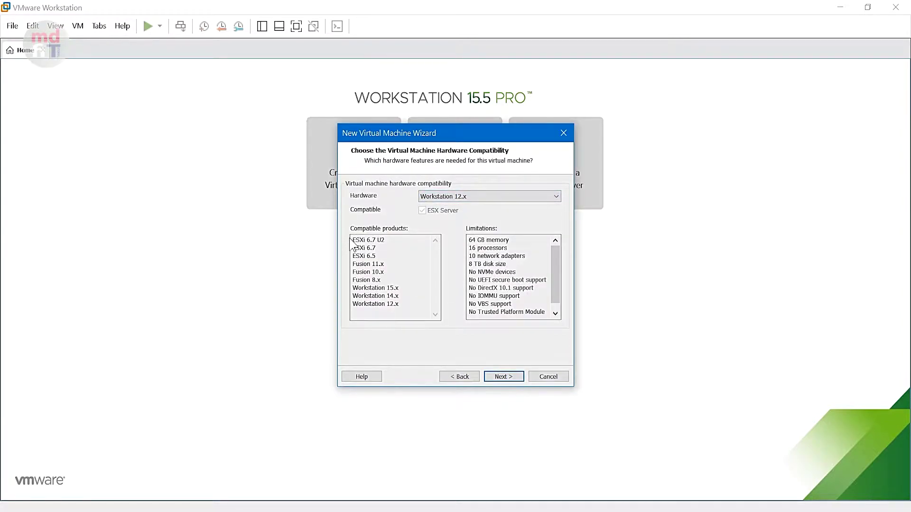
pyautogui.moveTo(351, 242); pyautogui.dragTo(407, 309)
pyautogui.click(413, 304)
pyautogui.moveTo(512, 242); pyautogui.dragTo(556, 284)
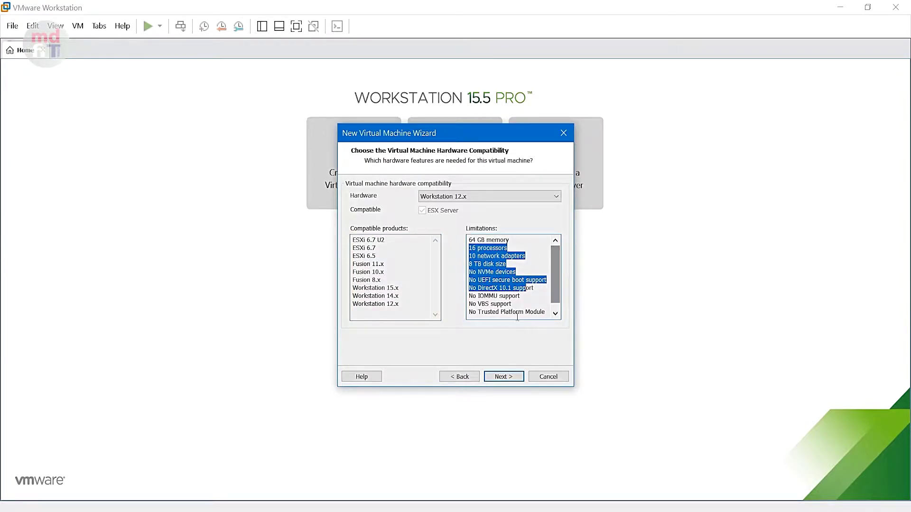
pyautogui.click(505, 377)
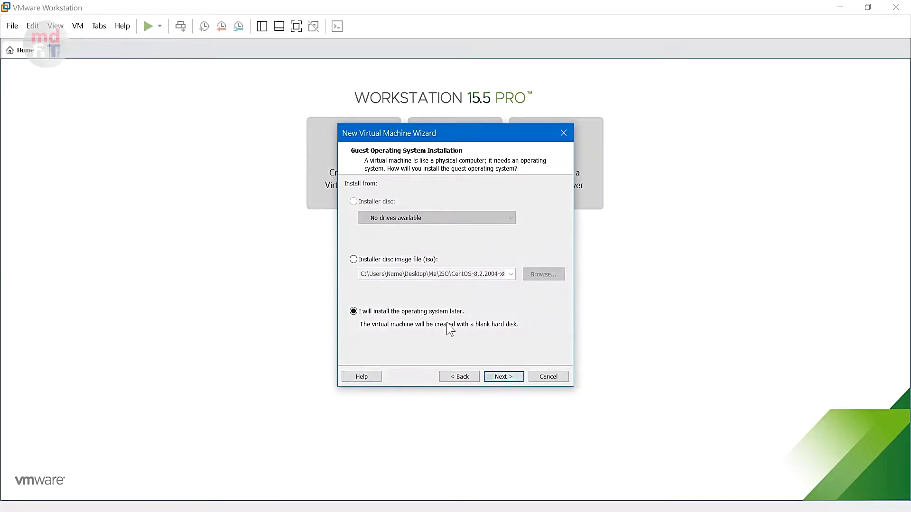
# Compare the ISO installation option, but choose to install the operating system later and continue.
pyautogui.click(402, 261)
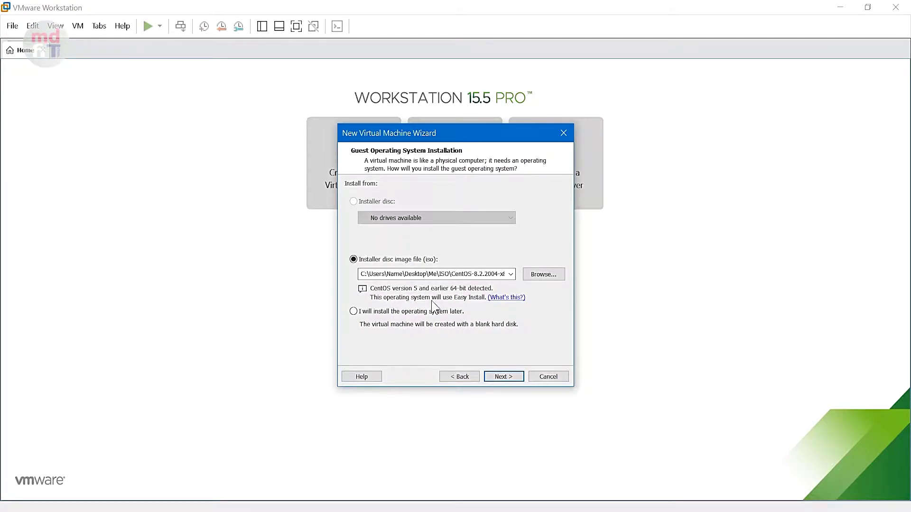
pyautogui.click(407, 312)
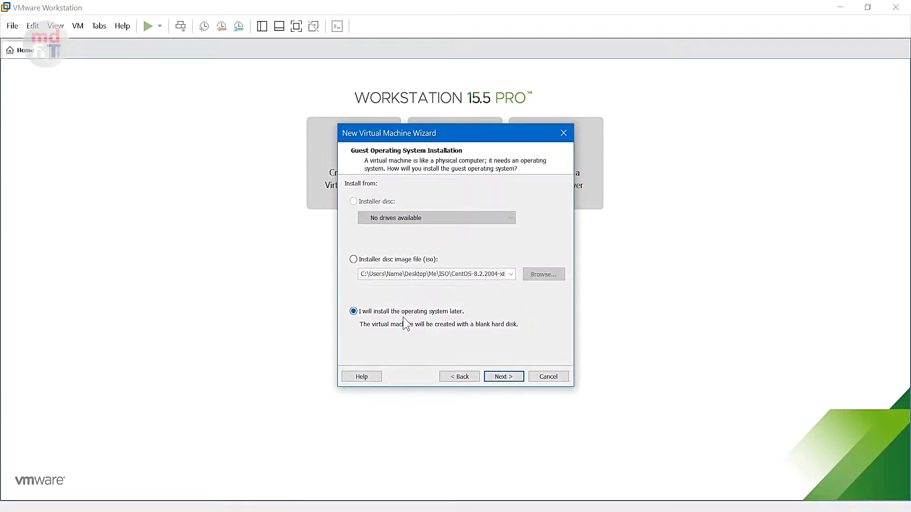
pyautogui.click(503, 378)
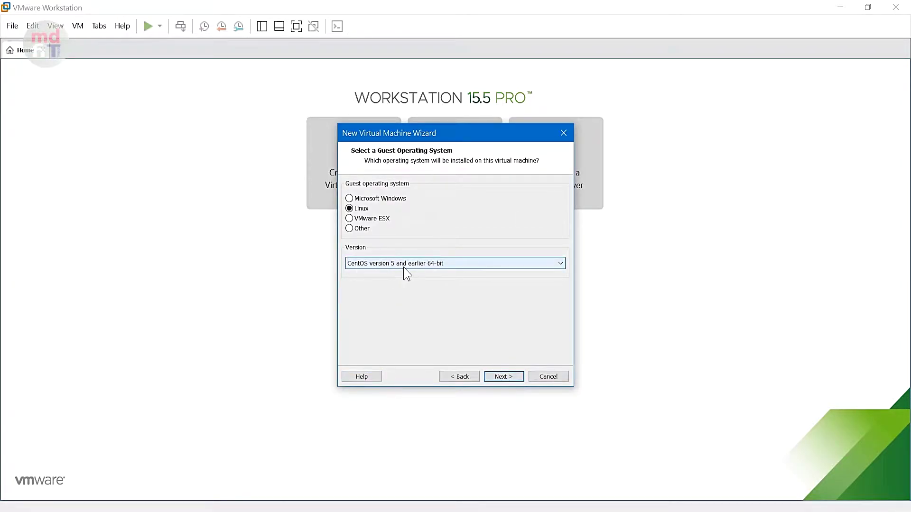
# Review the Linux versions and accept CentOS version 5 and earlier 64-bit as the guest operating system.
pyautogui.click(455, 264)
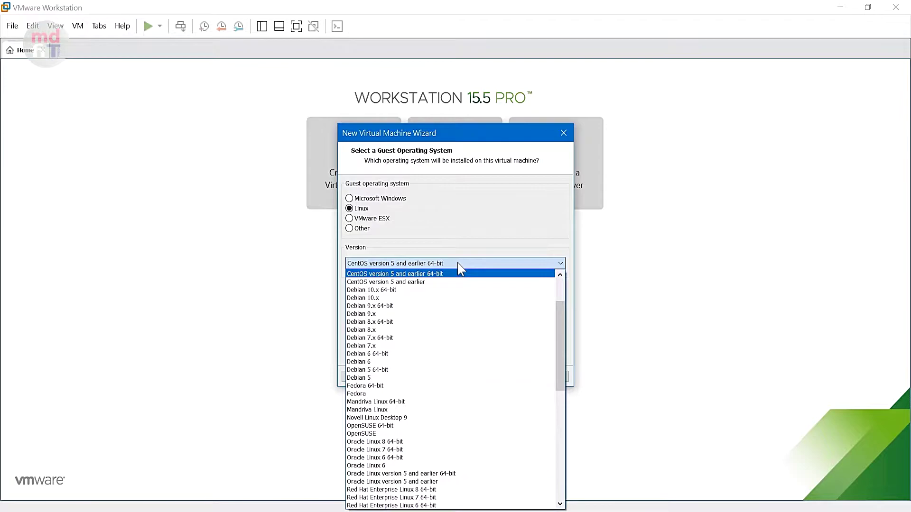
pyautogui.click(457, 264)
pyautogui.click(515, 375)
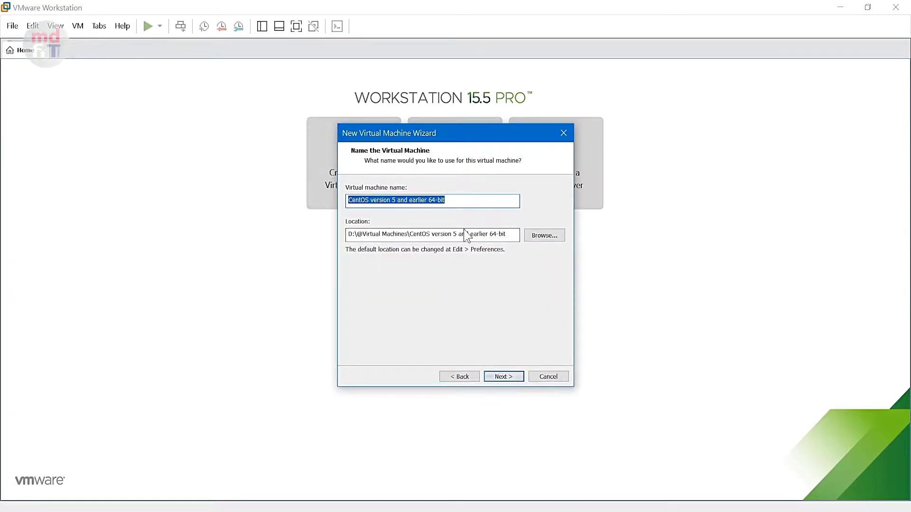
# Name the virtual machine "CentOS 8 Test" and proceed to the processor configuration.
pyautogui.write('V')
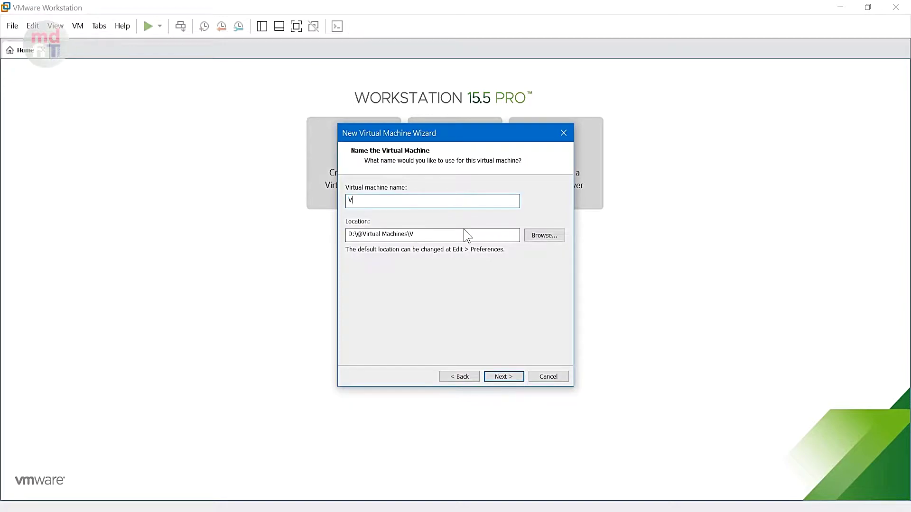
pyautogui.press('BackSpace')
pyautogui.write('CentOS')
pyautogui.write('8 Test')
pyautogui.click(504, 377)
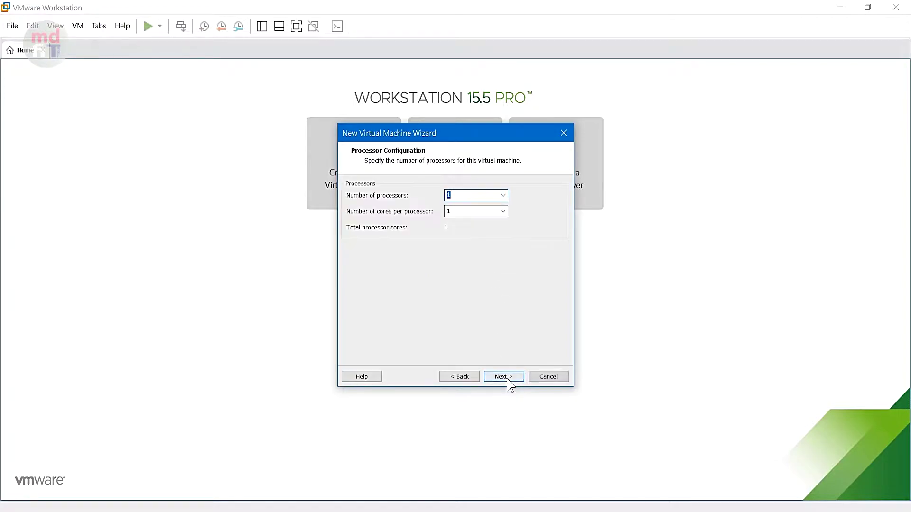
# Assign 1 processor with 2 cores and 4096 MB of memory to the virtual machine.
pyautogui.click(502, 212)
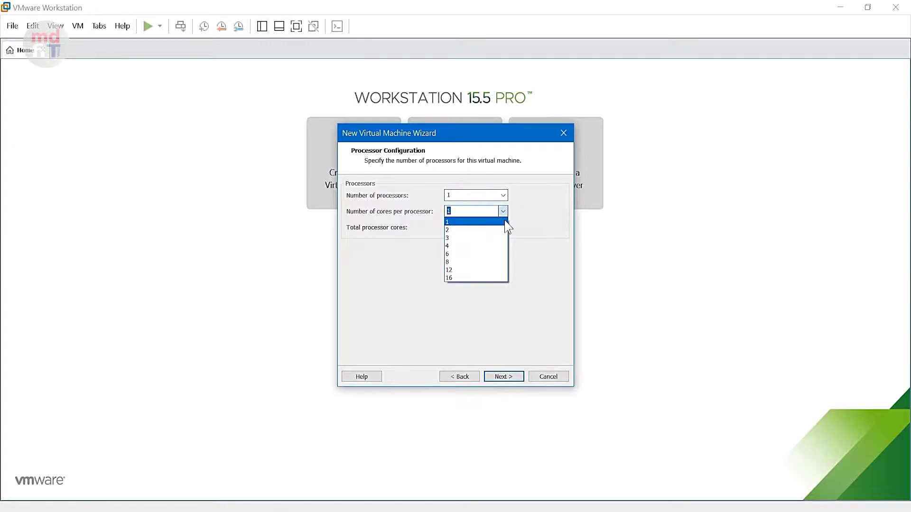
pyautogui.click(506, 220)
pyautogui.click(503, 195)
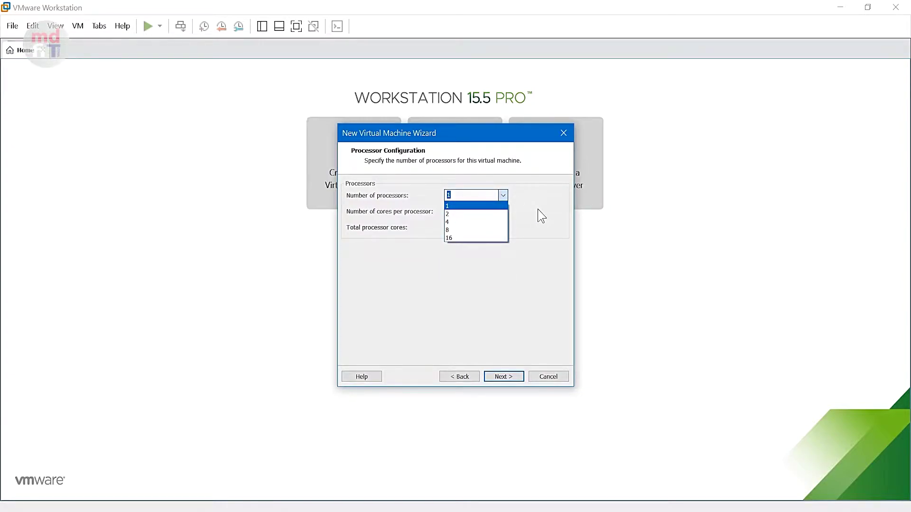
pyautogui.click(541, 216)
pyautogui.click(502, 211)
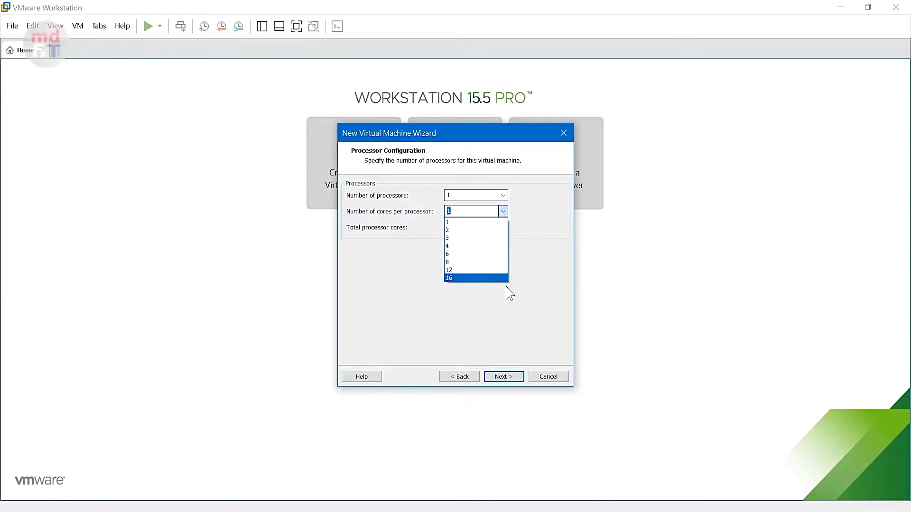
pyautogui.click(503, 231)
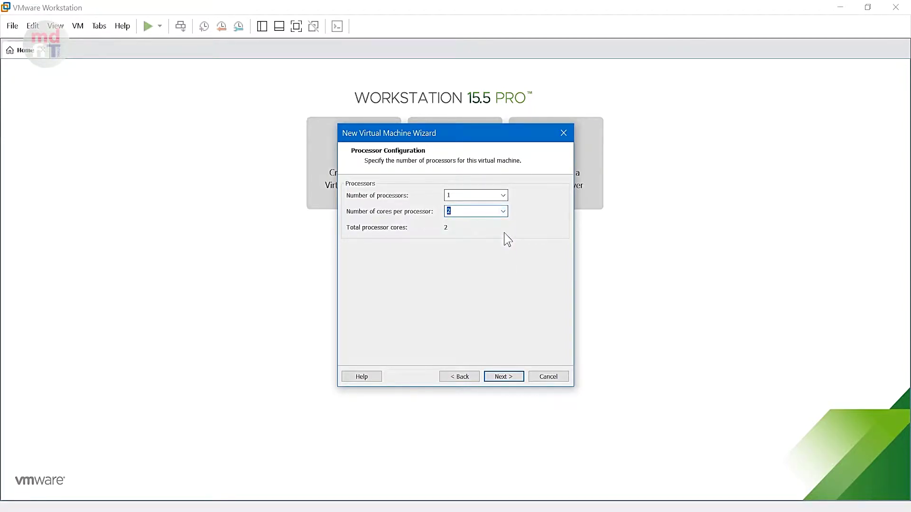
pyautogui.click(504, 377)
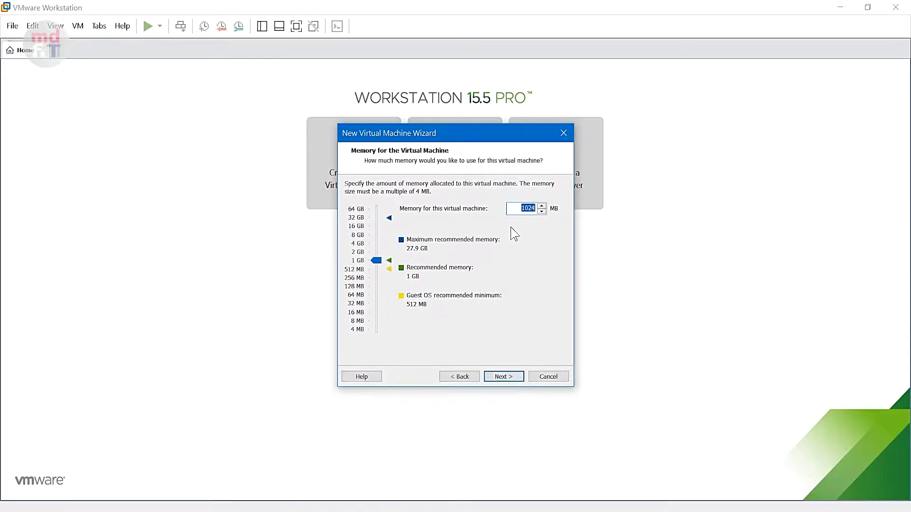
pyautogui.write('4096')
pyautogui.click(518, 376)
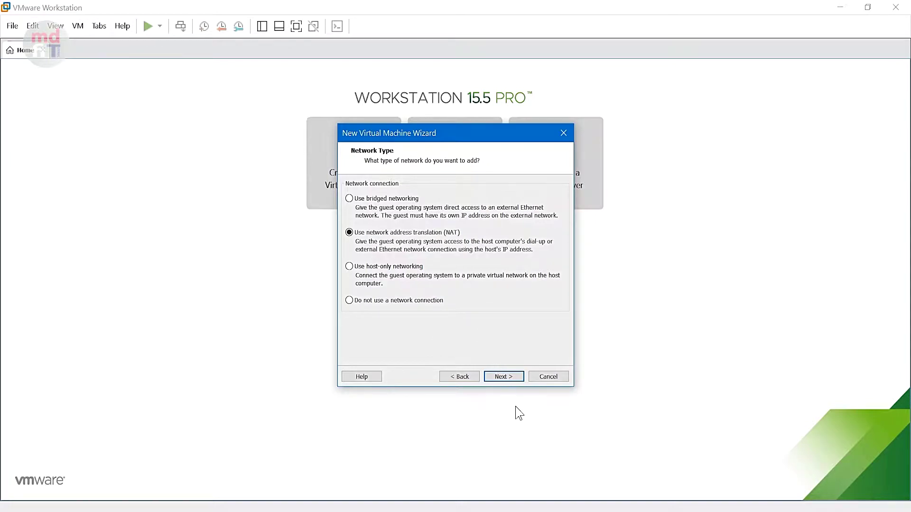
# Accept NAT networking, the LSI Logic controller, the SCSI disk type and creation of a new virtual disk.
pyautogui.click(503, 376)
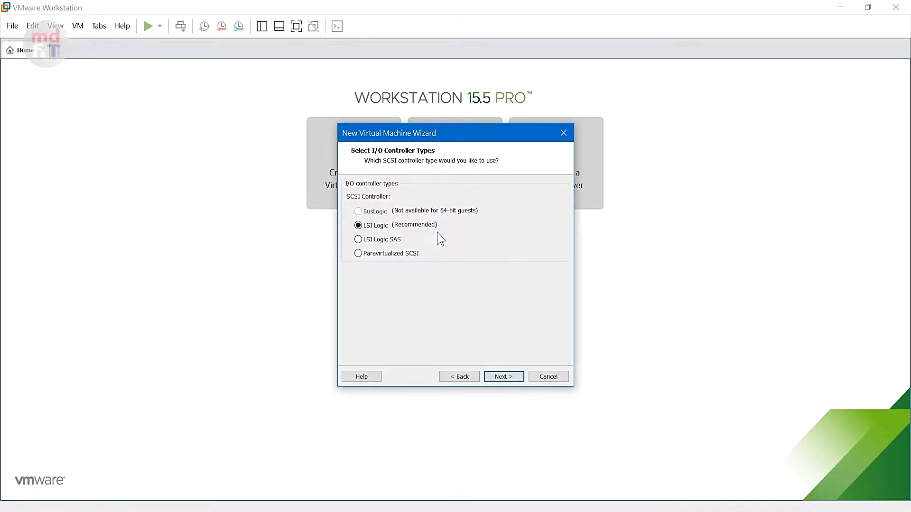
pyautogui.click(502, 377)
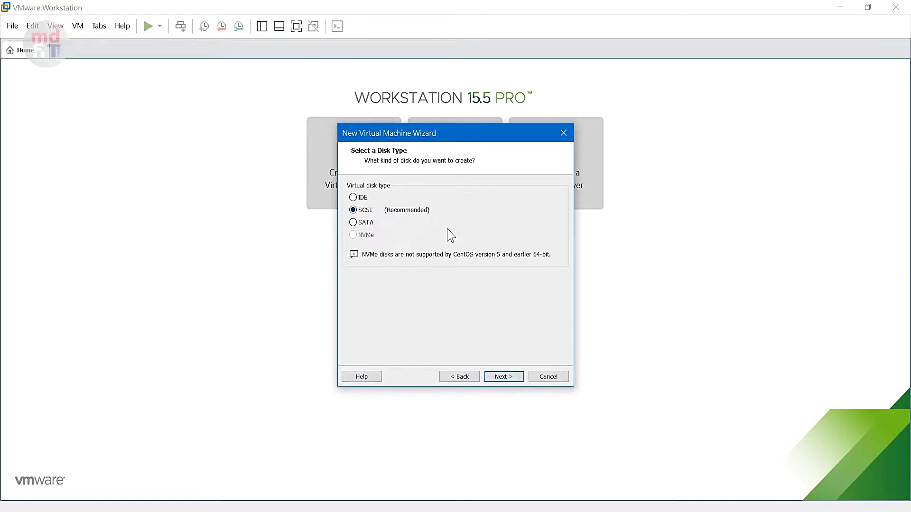
pyautogui.click(504, 377)
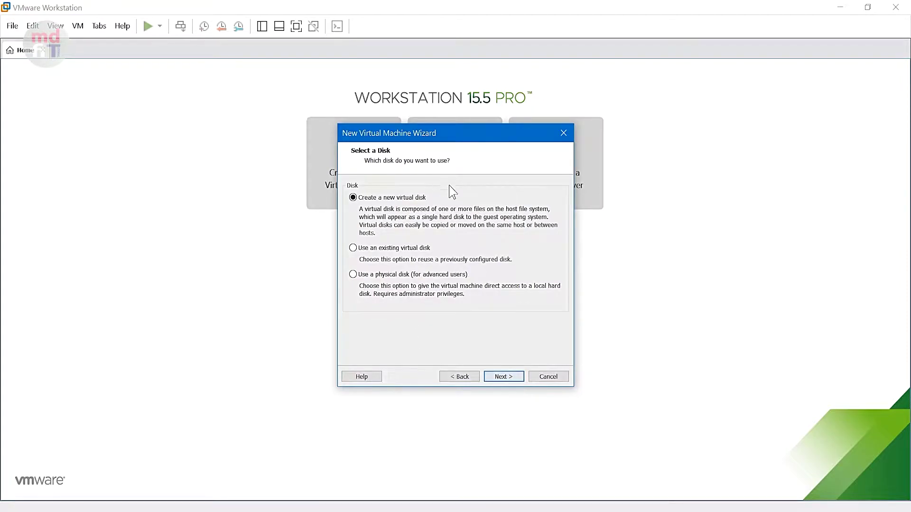
pyautogui.click(503, 377)
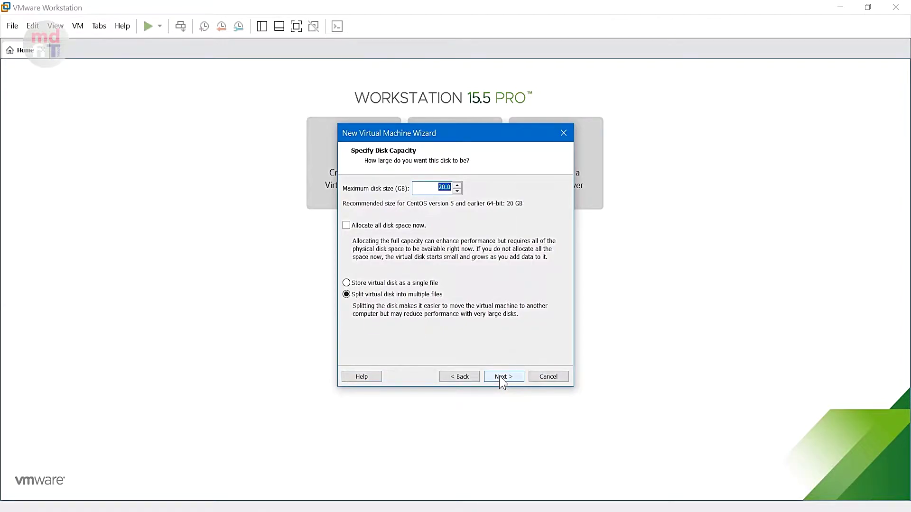
# Set the virtual disk size to 40 GB split into multiple files, keep the default disk file, and finish creating the virtual machine.
pyautogui.write('40')
pyautogui.click(510, 380)
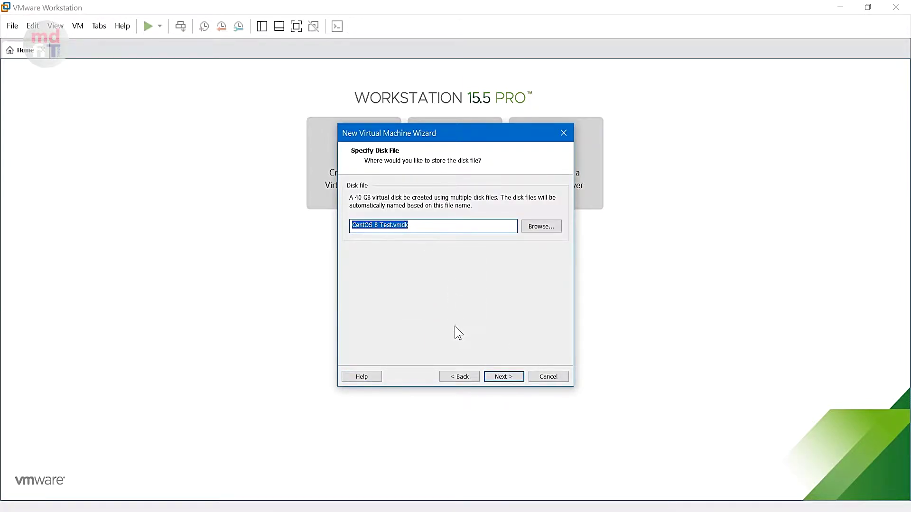
pyautogui.click(494, 380)
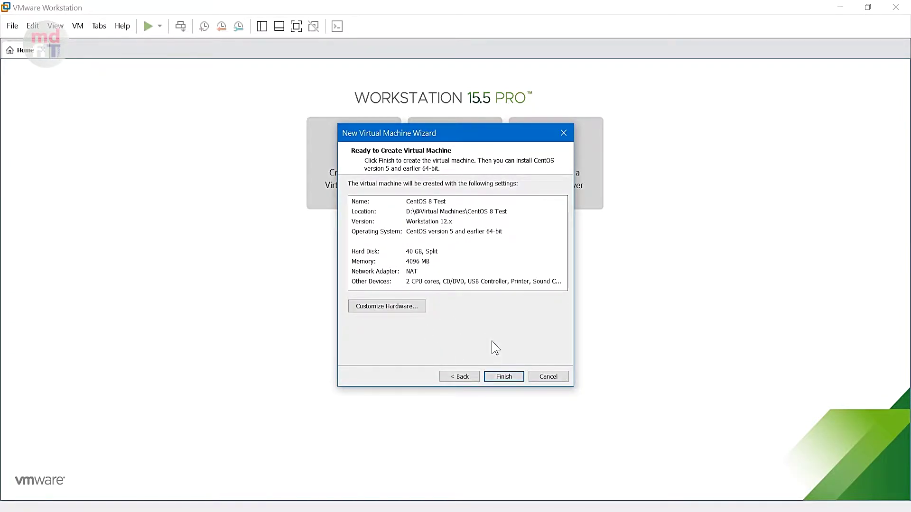
pyautogui.click(497, 377)
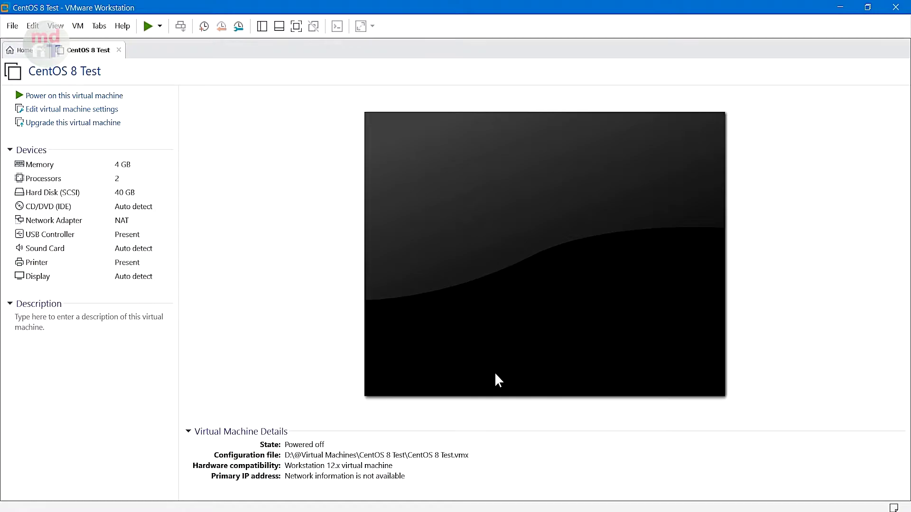
# Try to boot the virtual machine without connecting its optical device, and power it off again.
pyautogui.click(94, 319)
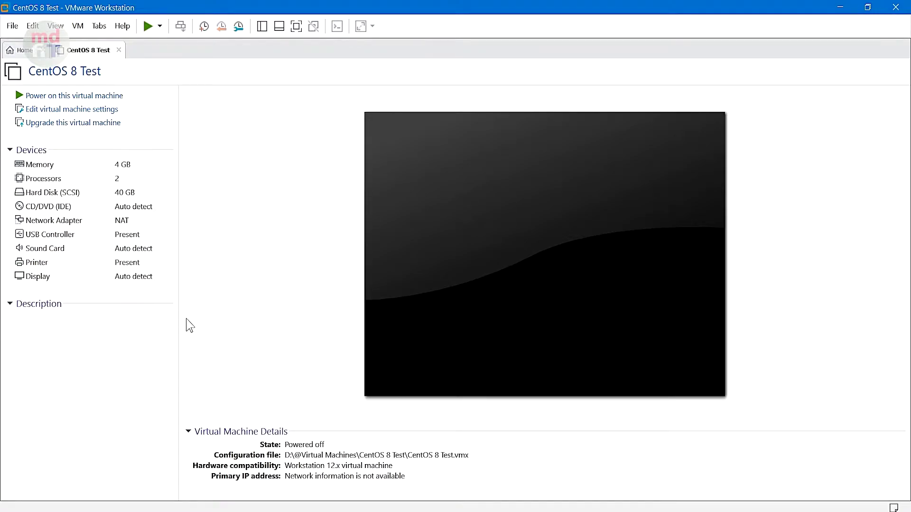
pyautogui.click(121, 96)
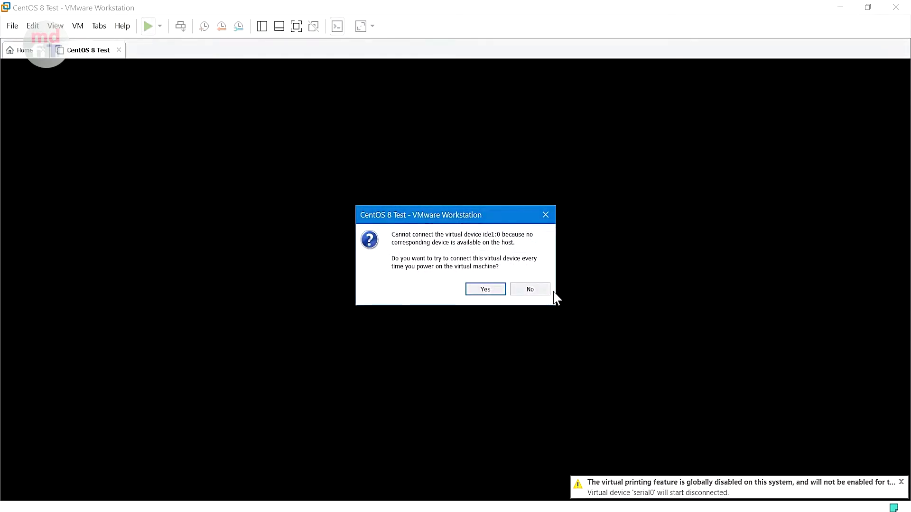
pyautogui.click(532, 289)
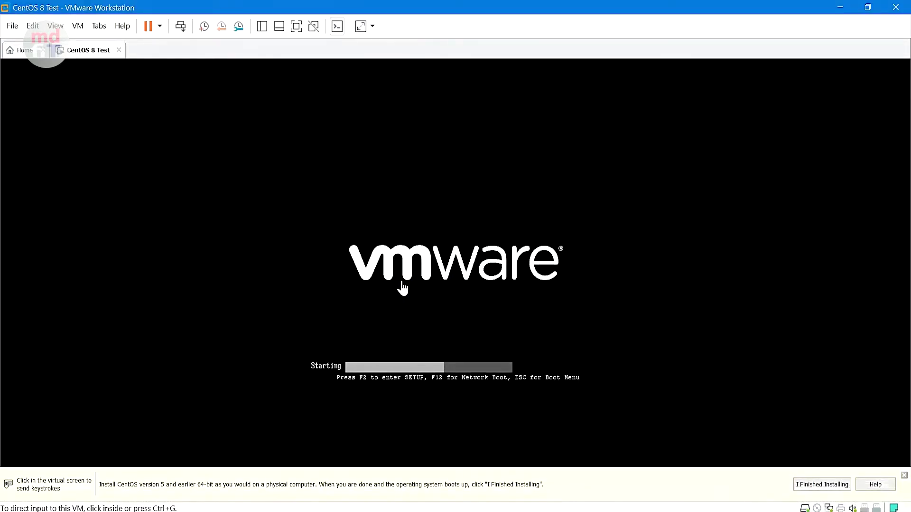
pyautogui.click(160, 31)
pyautogui.click(170, 56)
pyautogui.click(492, 290)
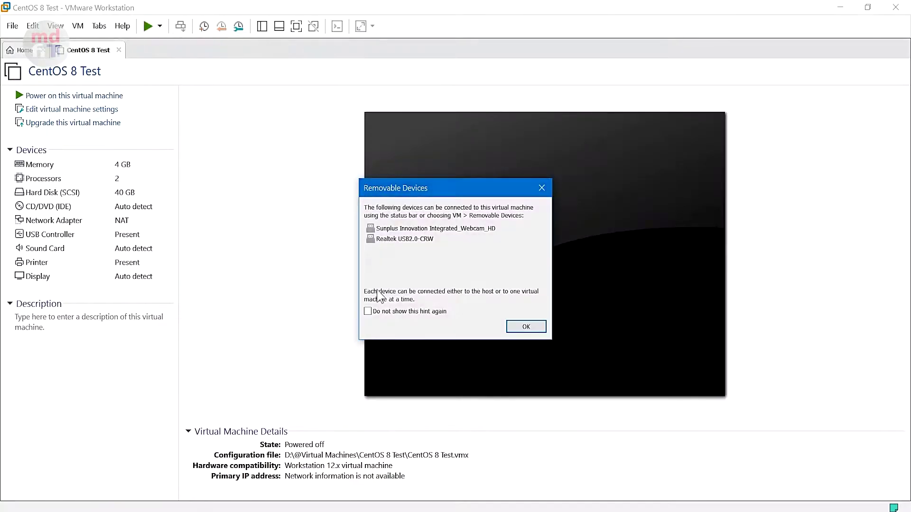
pyautogui.click(523, 326)
# Set the virtual machine's CD/DVD drive to use the CentOS-8.2.2004-x86_64-dvd1 ISO image and save the settings.
pyautogui.click(72, 110)
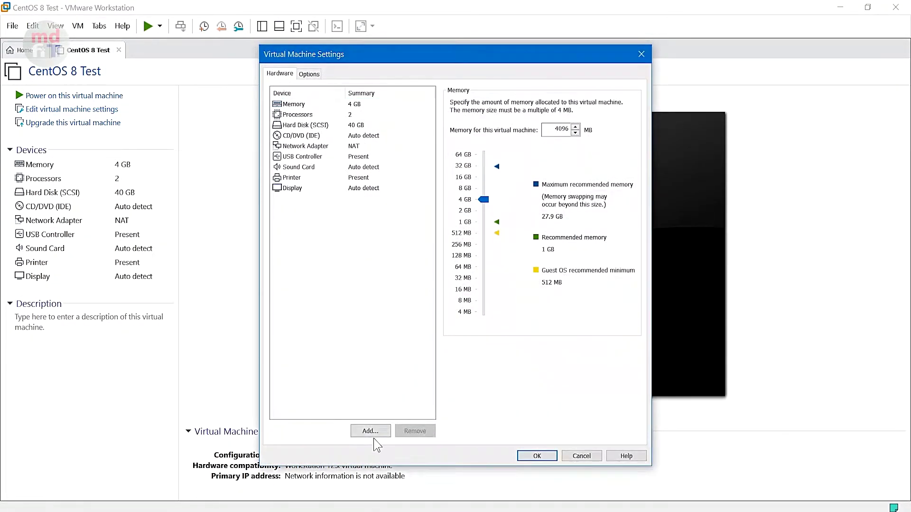
pyautogui.click(369, 136)
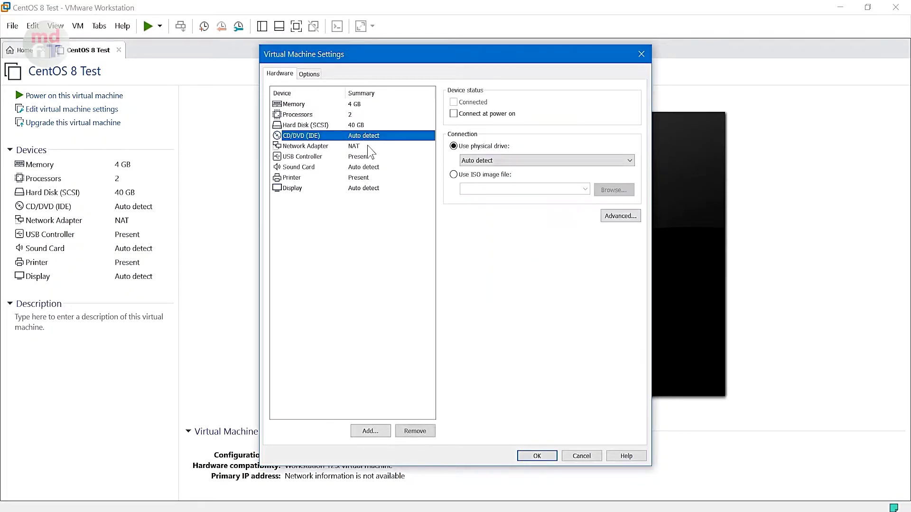
pyautogui.click(503, 175)
pyautogui.click(613, 189)
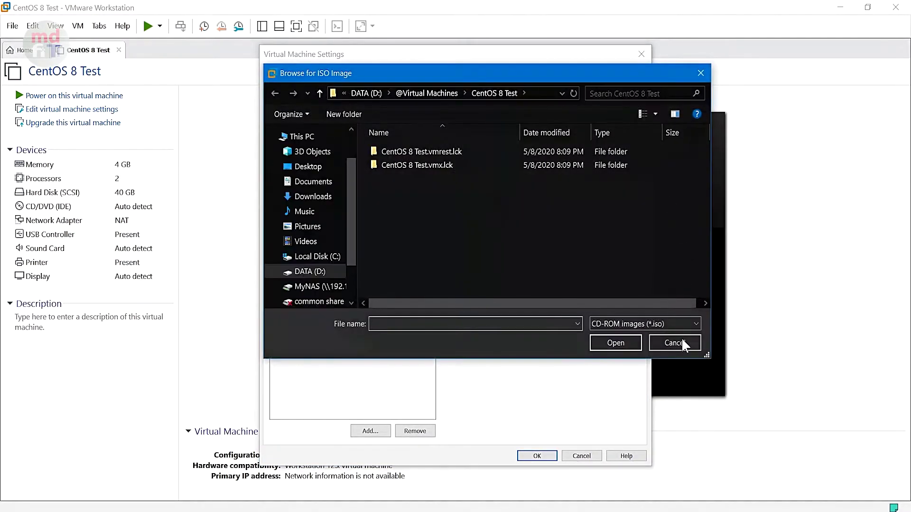
pyautogui.click(682, 342)
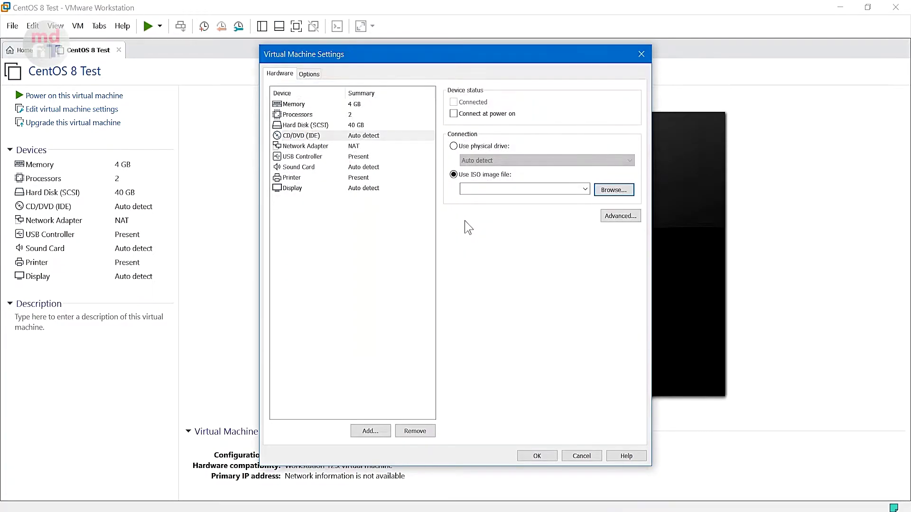
pyautogui.click(611, 190)
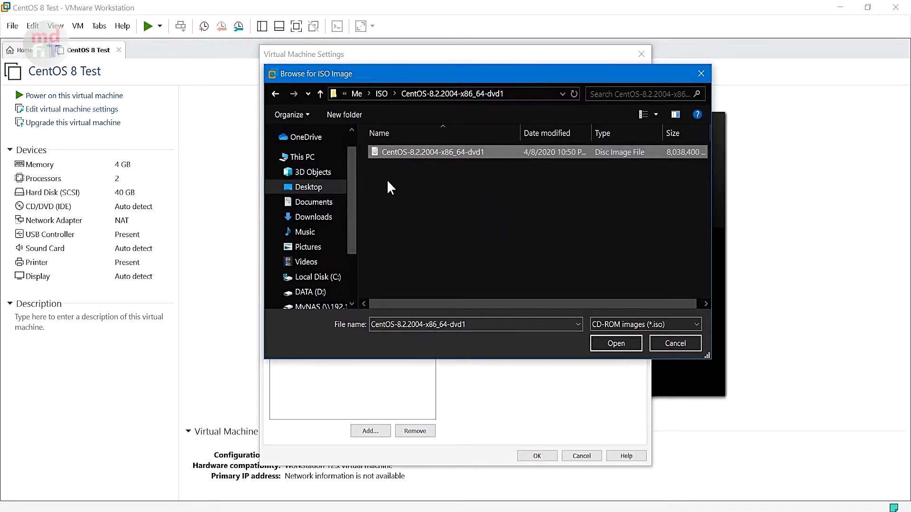
pyautogui.click(622, 342)
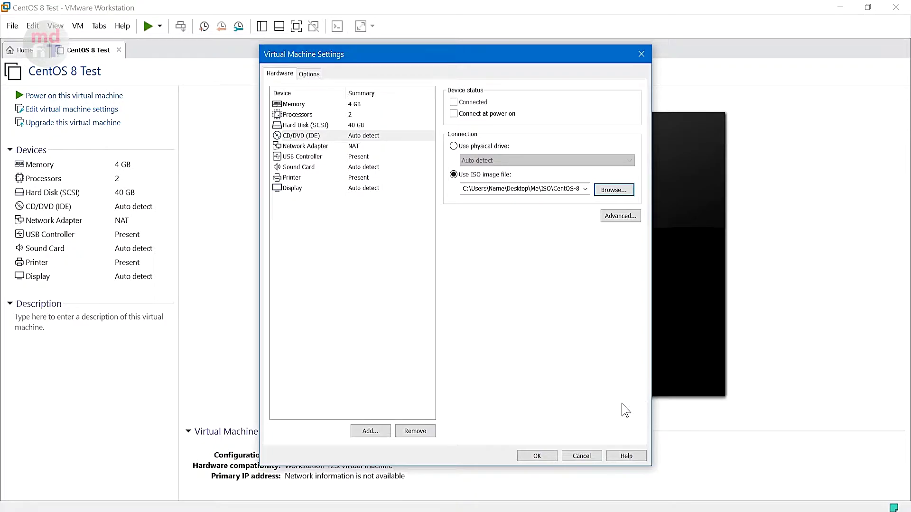
pyautogui.click(538, 456)
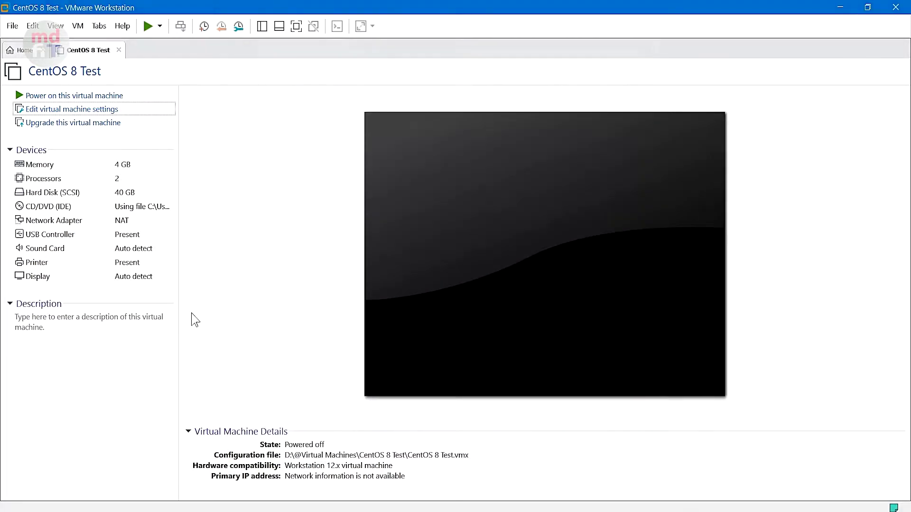
# Try to boot the virtual machine from the attached ISO, check its CD/DVD device, and power it off again.
pyautogui.click(74, 95)
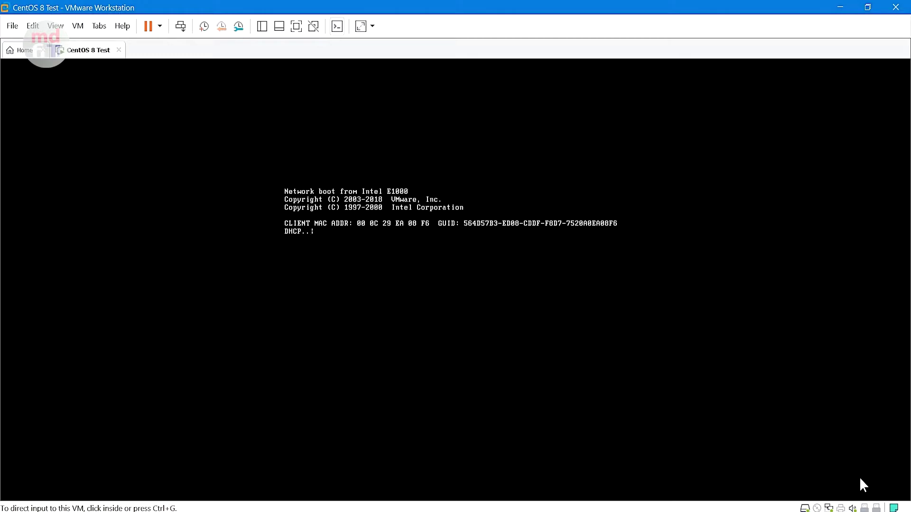
pyautogui.rightClick(817, 506)
pyautogui.click(648, 494)
pyautogui.click(160, 31)
pyautogui.click(172, 69)
pyautogui.click(473, 286)
pyautogui.click(524, 326)
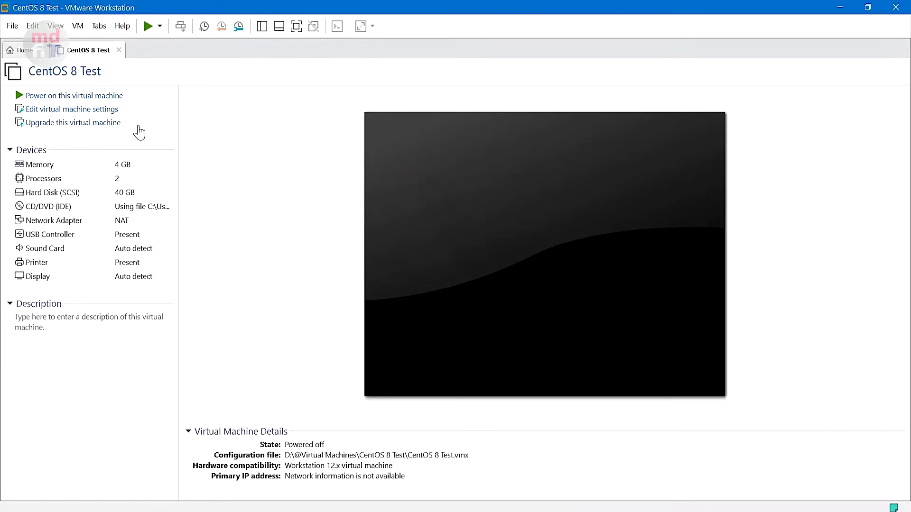
# Enable connecting the CD/DVD drive at power on in the virtual machine's hardware settings.
pyautogui.click(116, 110)
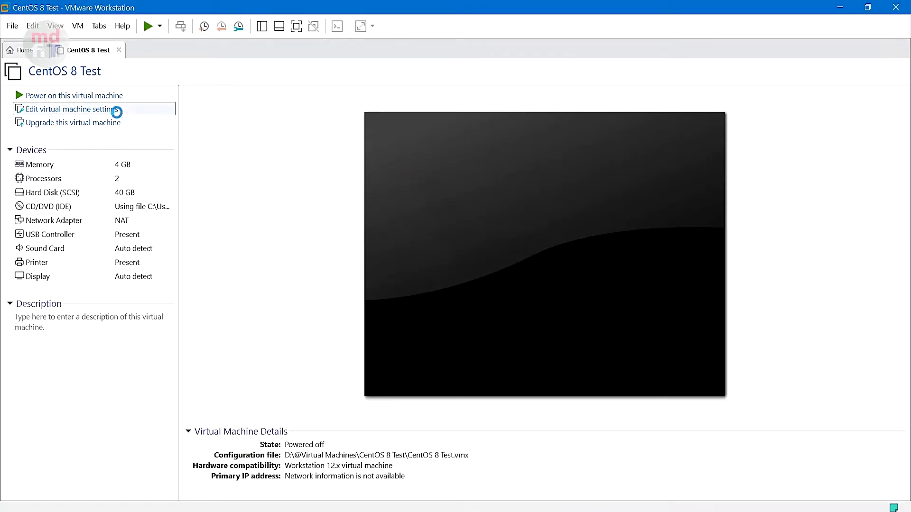
pyautogui.click(309, 75)
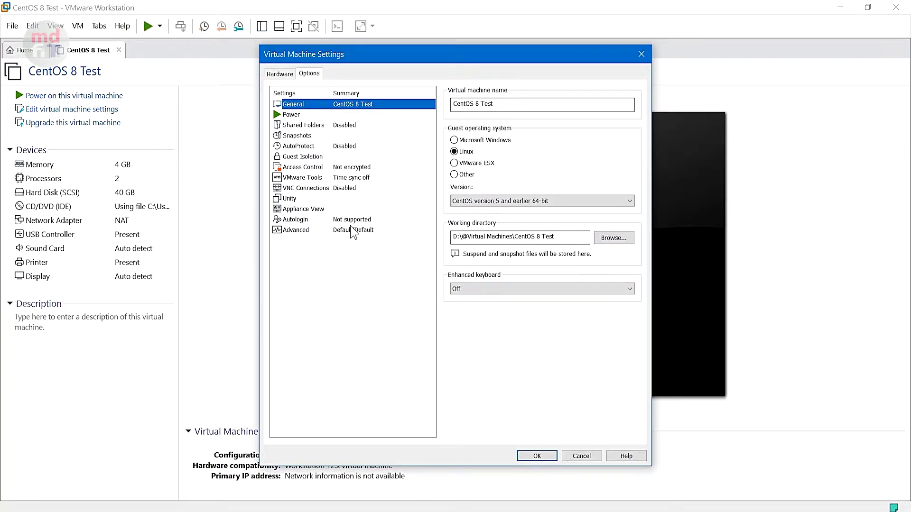
pyautogui.click(283, 74)
pyautogui.click(328, 137)
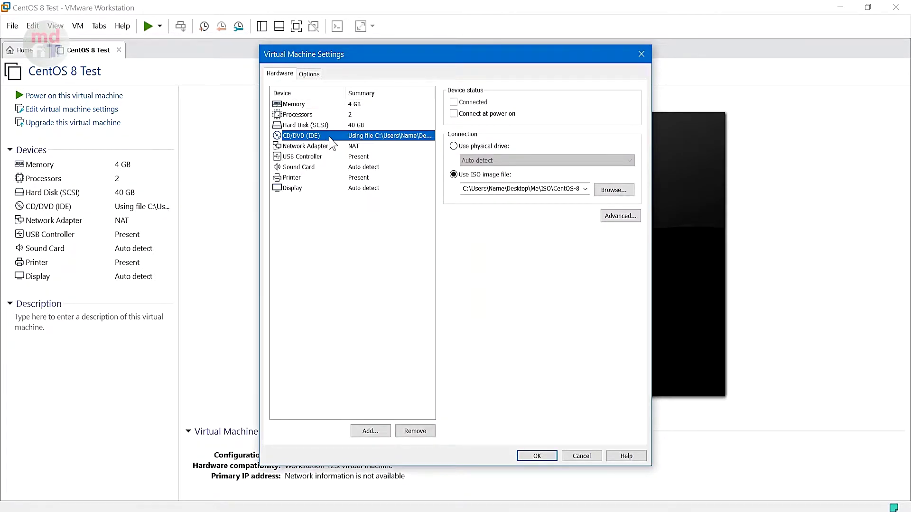
pyautogui.click(475, 113)
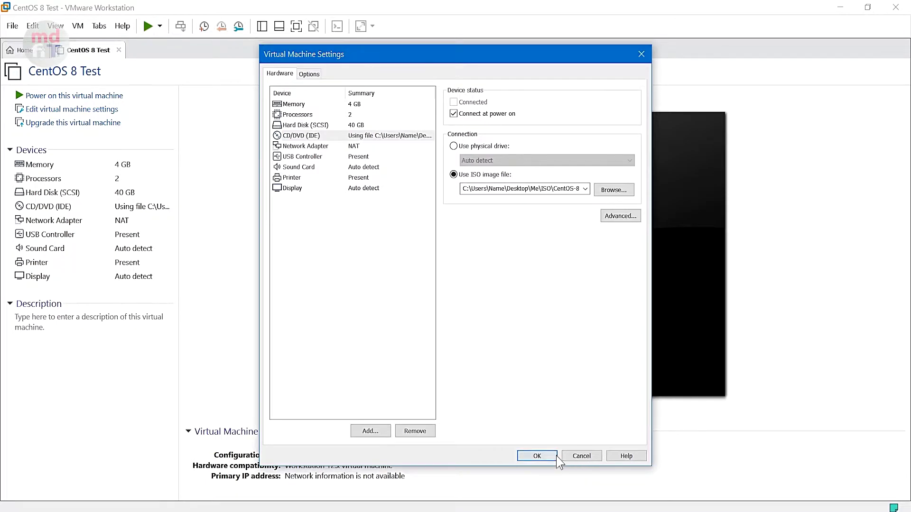
pyautogui.click(536, 456)
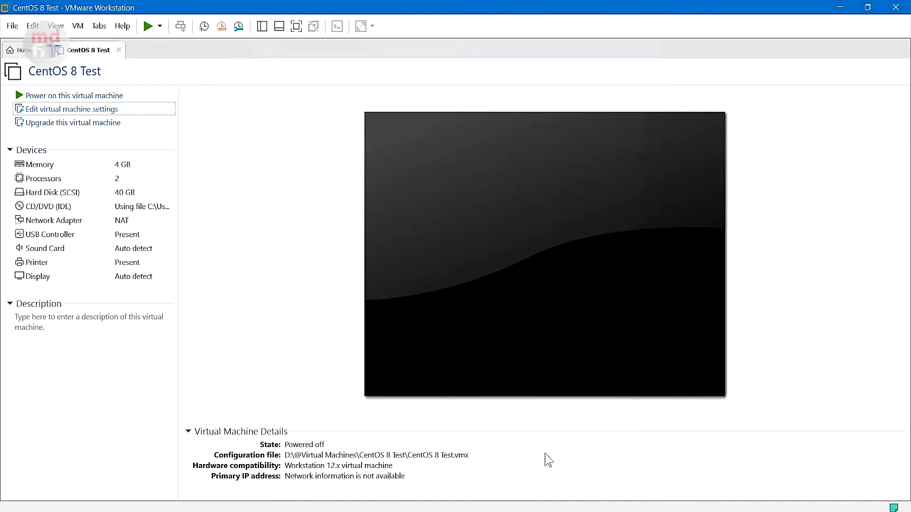
# Power on the virtual machine and start the Install CentOS Linux 8 boot option.
pyautogui.click(105, 97)
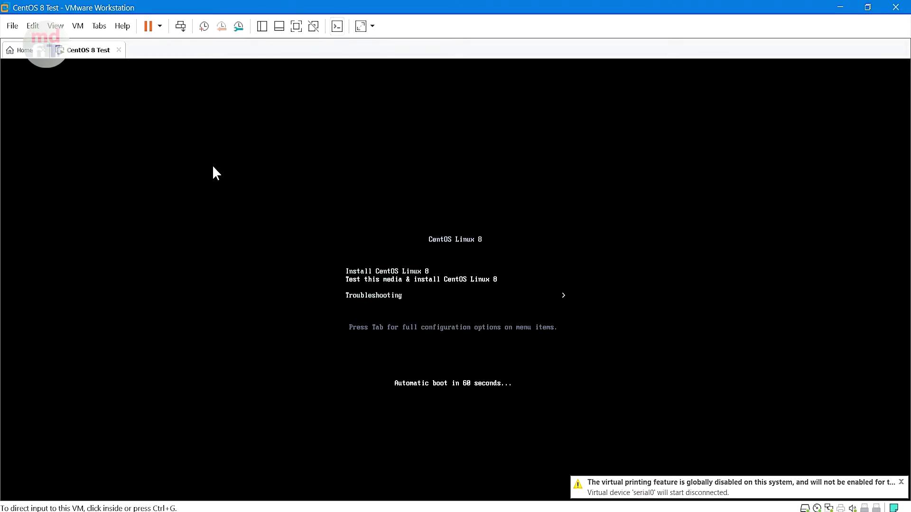
pyautogui.click(431, 297)
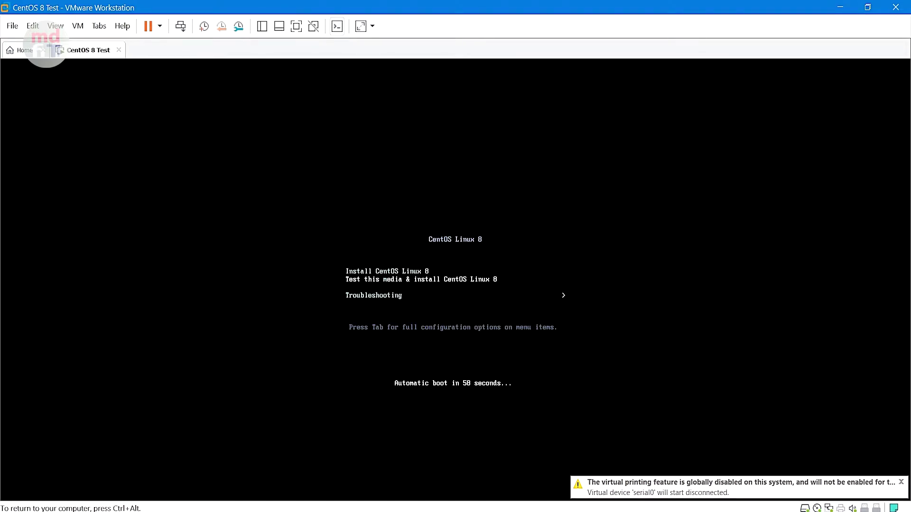
pyautogui.press('Up')
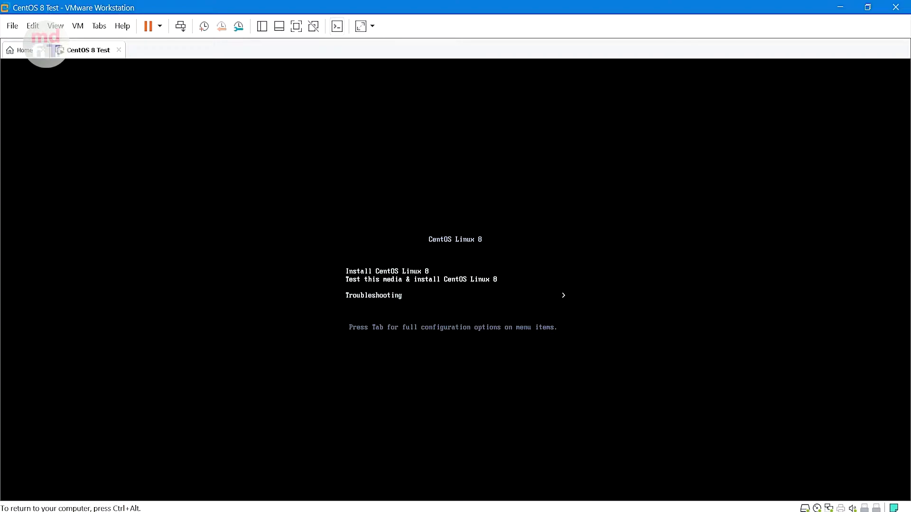
pyautogui.press('Return')
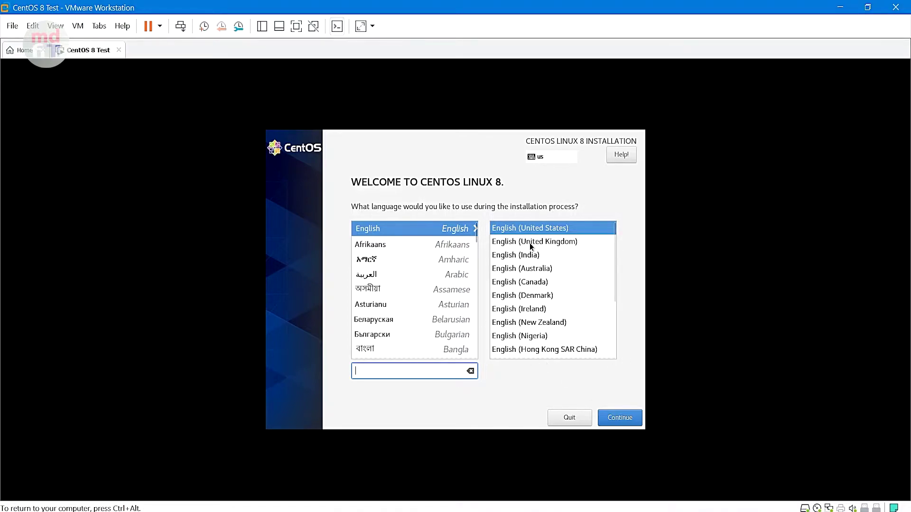
# Continue the installation in English (United States) and keep the Americas/New York time zone.
pyautogui.click(608, 418)
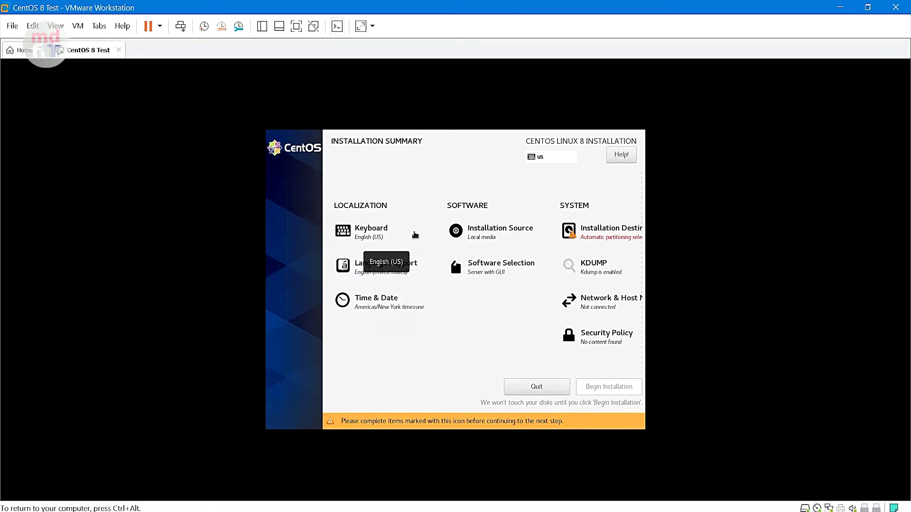
pyautogui.click(405, 301)
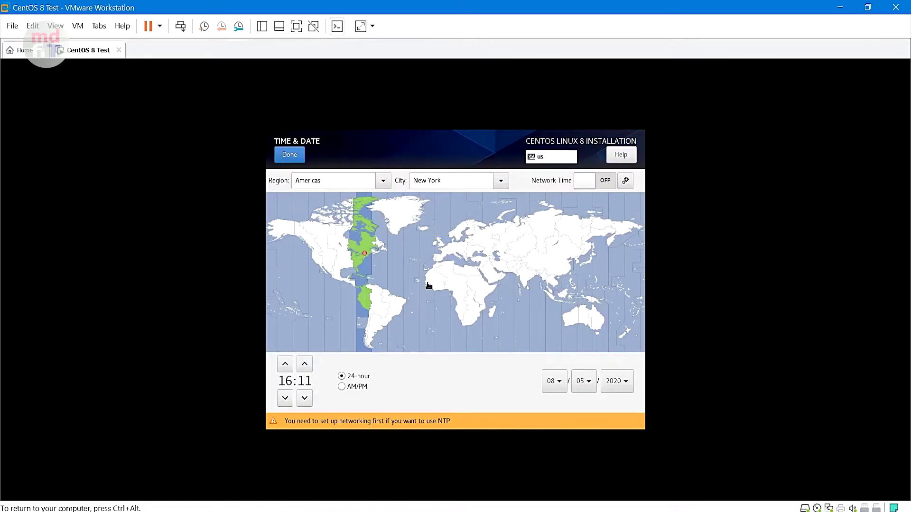
pyautogui.click(290, 156)
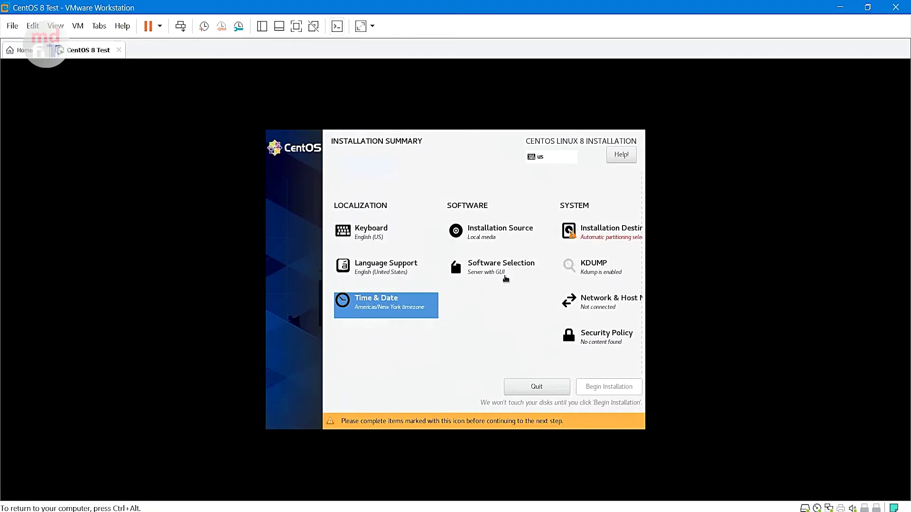
# Accept the 40 GiB VMware virtual disk with automatic storage configuration as the installation destination.
pyautogui.click(593, 235)
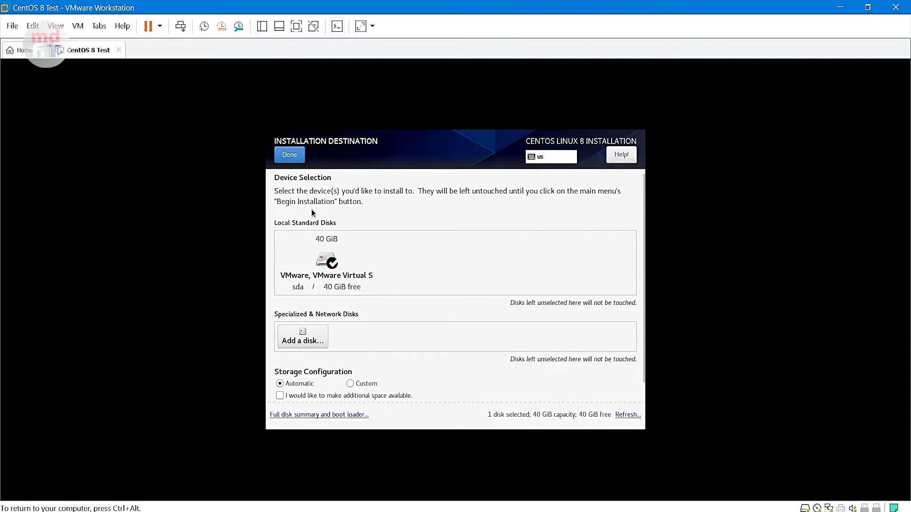
pyautogui.click(289, 156)
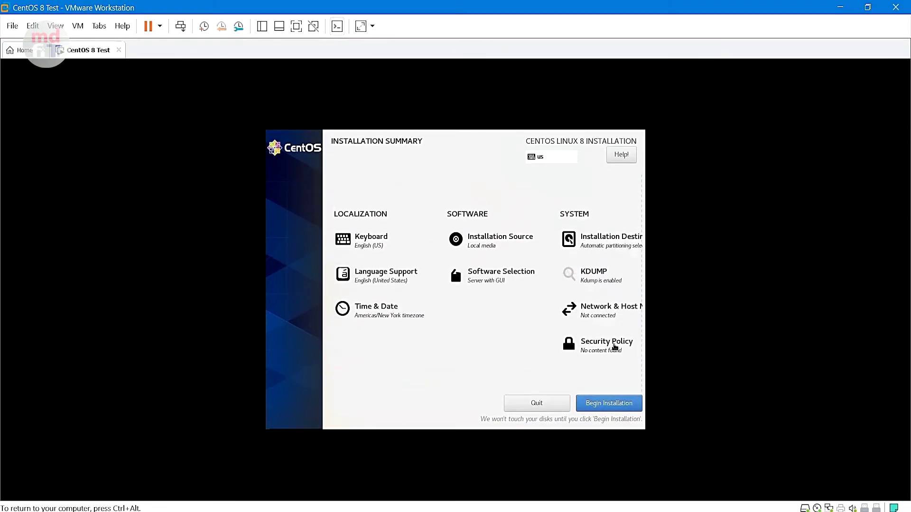
# Turn on the Ethernet (ens33) network connection for the installation.
pyautogui.click(578, 311)
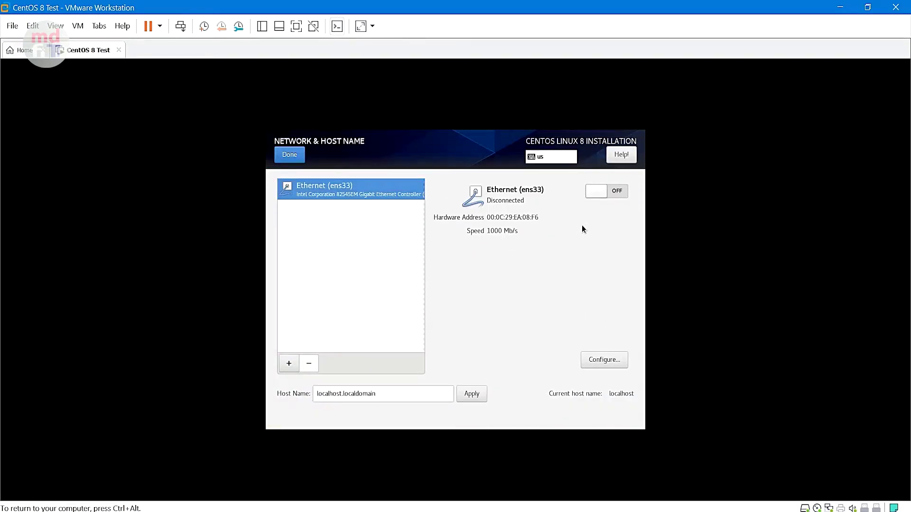
pyautogui.click(598, 190)
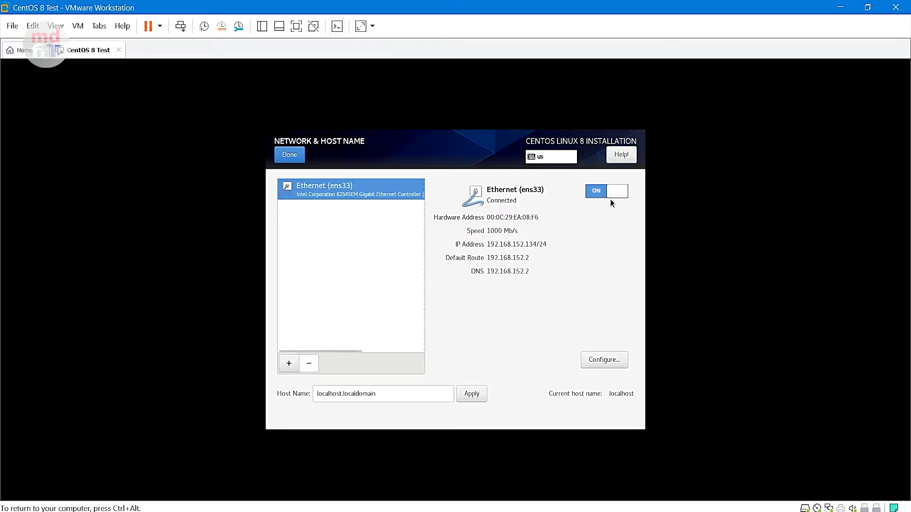
pyautogui.click(280, 155)
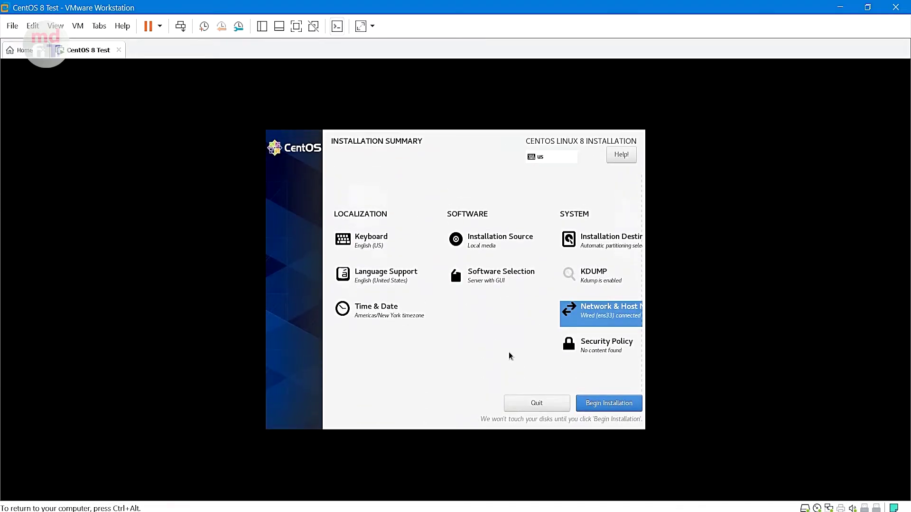
# Examine the available base environments and the additional software offered for each in the software selection.
pyautogui.click(479, 284)
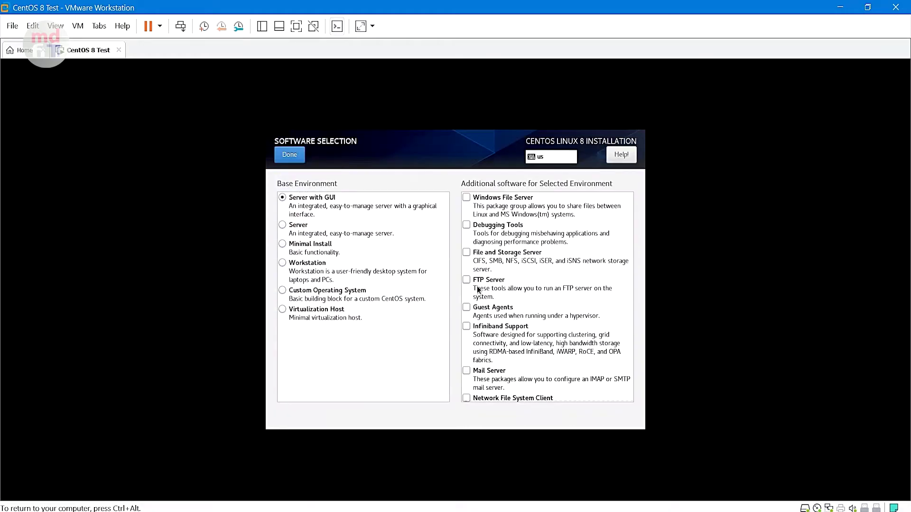
pyautogui.click(358, 253)
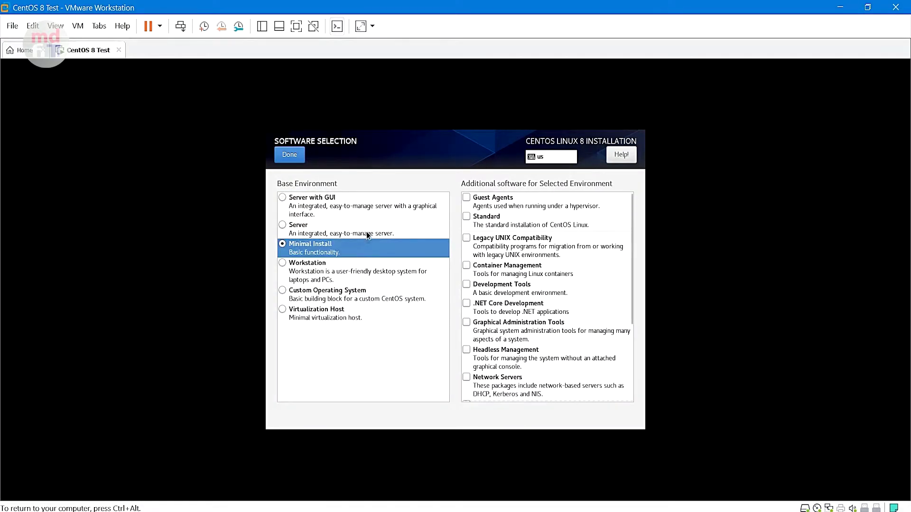
pyautogui.click(377, 198)
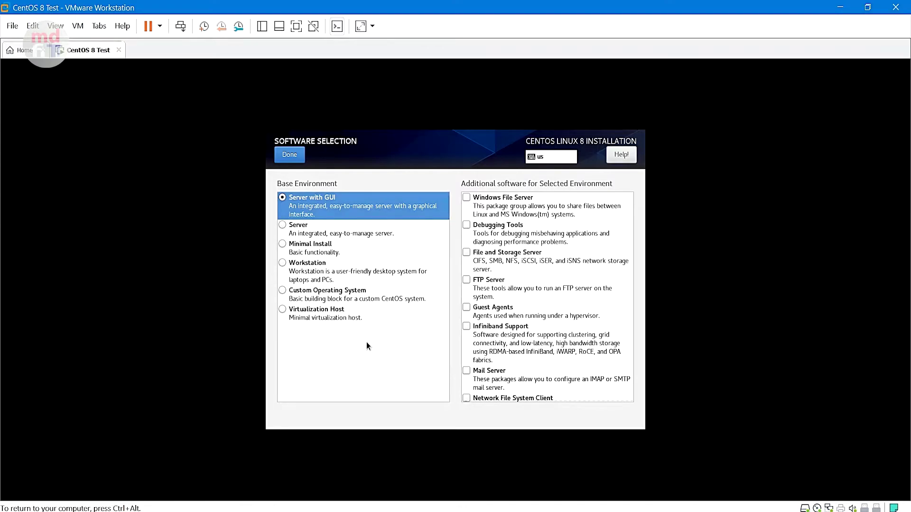
pyautogui.click(351, 231)
pyautogui.click(355, 249)
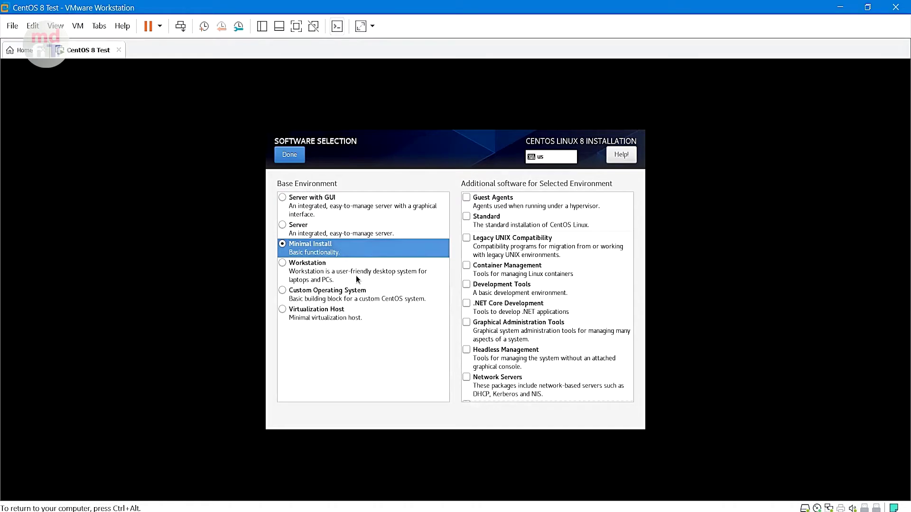
pyautogui.click(357, 279)
pyautogui.click(357, 300)
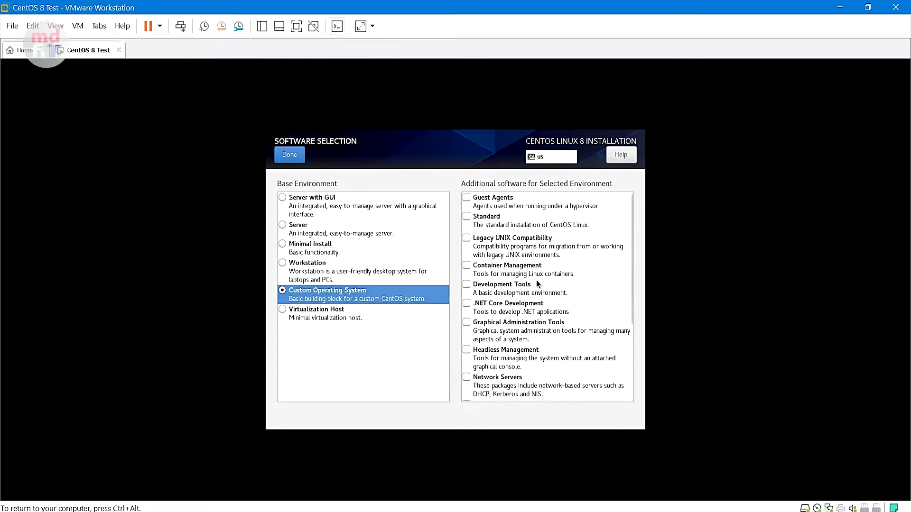
pyautogui.click(360, 315)
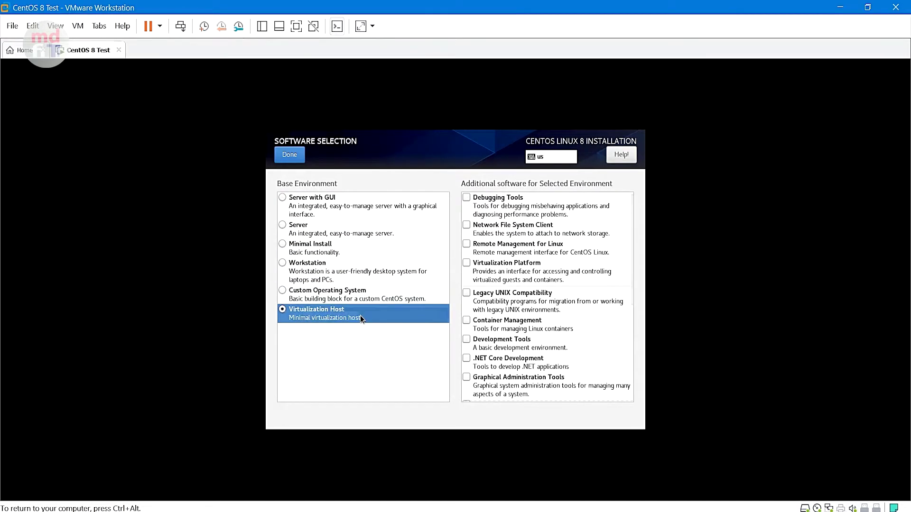
pyautogui.click(360, 253)
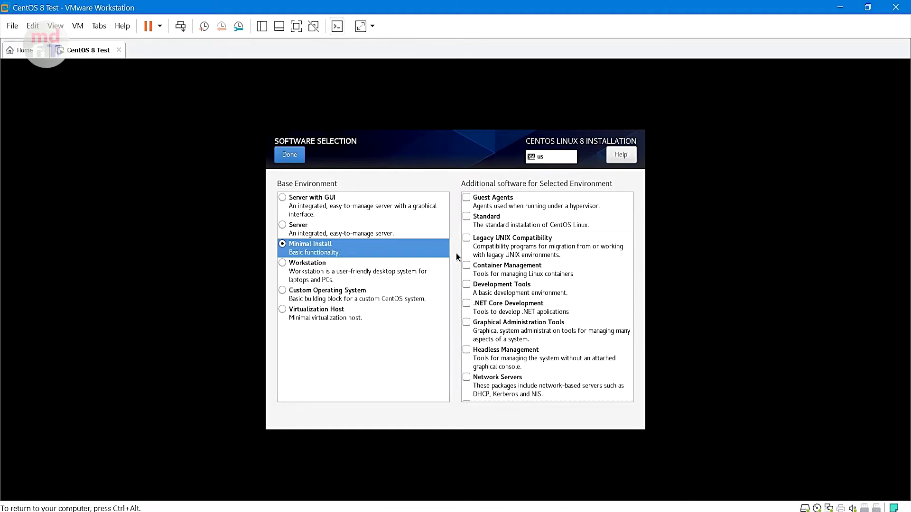
pyautogui.scroll(-5, 576, 297)
pyautogui.scroll(5, 576, 302)
# Choose Server with GUI as the base environment without additional software and begin the installation.
pyautogui.click(381, 205)
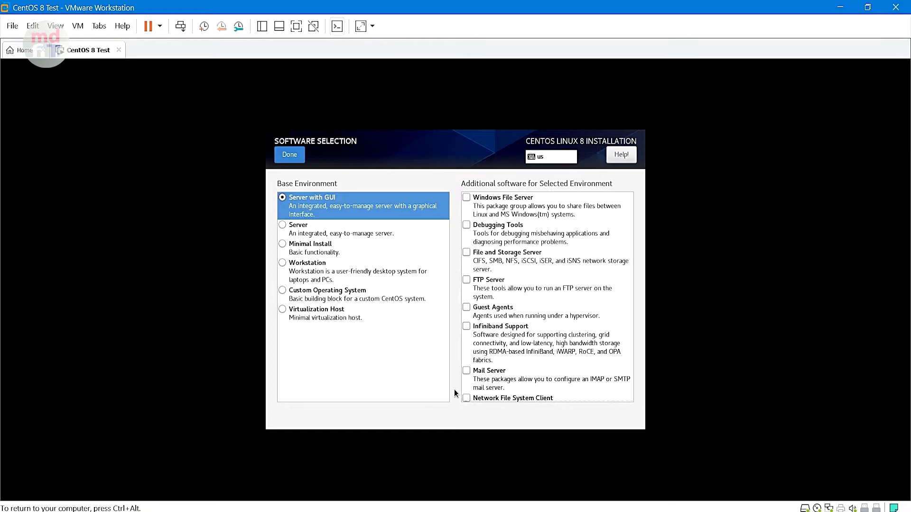
pyautogui.click(289, 155)
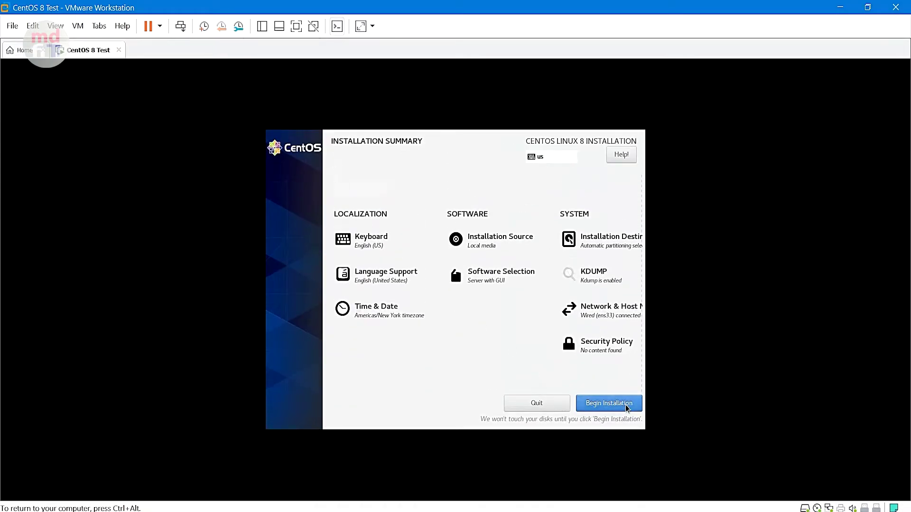
pyautogui.click(607, 403)
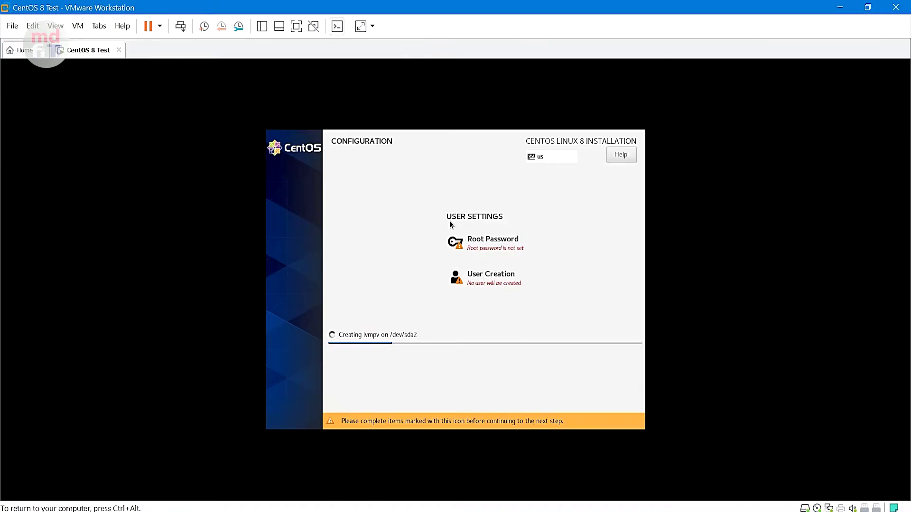
# Set and confirm the root password, accepting it despite its weak strength.
pyautogui.click(492, 241)
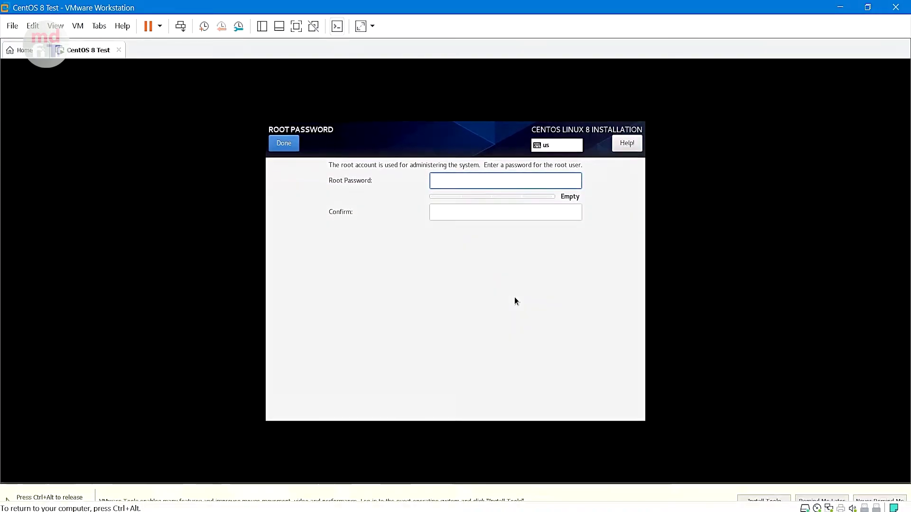
pyautogui.write('•••••')
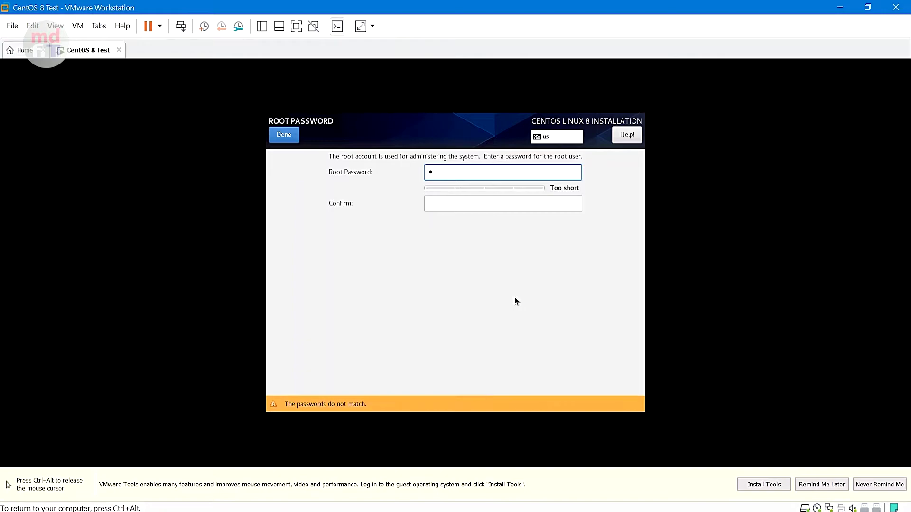
pyautogui.write('•••')
pyautogui.press('Tab')
pyautogui.write('••••••••')
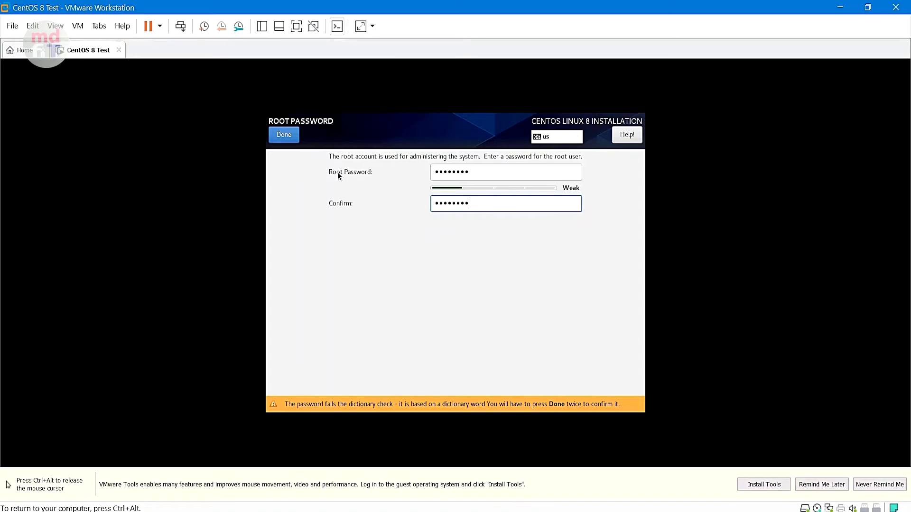
pyautogui.click(291, 135)
pyautogui.click(291, 136)
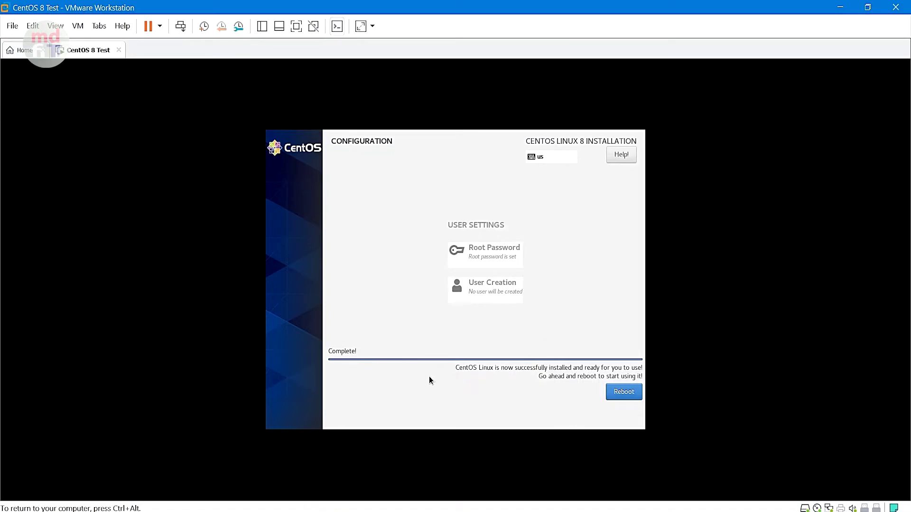
# Reboot into the installed system and accept the license agreement to finish the initial setup.
pyautogui.click(623, 395)
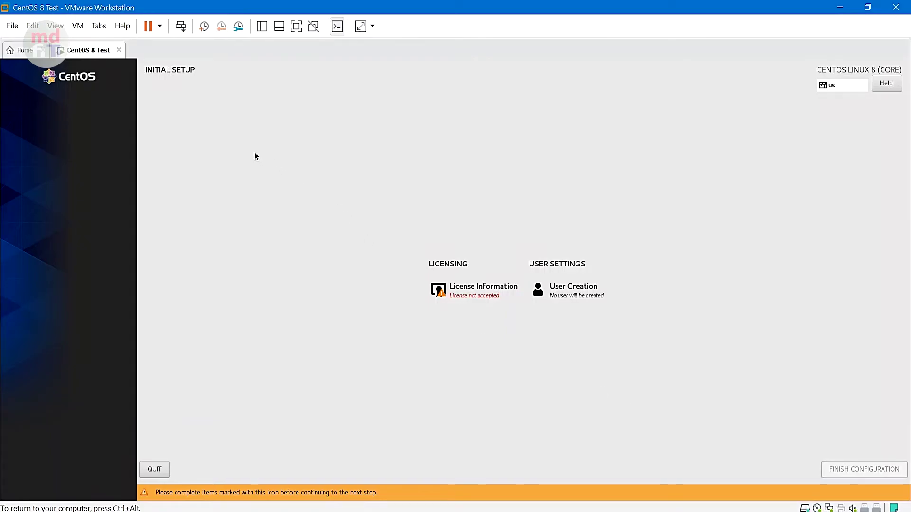
pyautogui.click(473, 289)
pyautogui.click(110, 423)
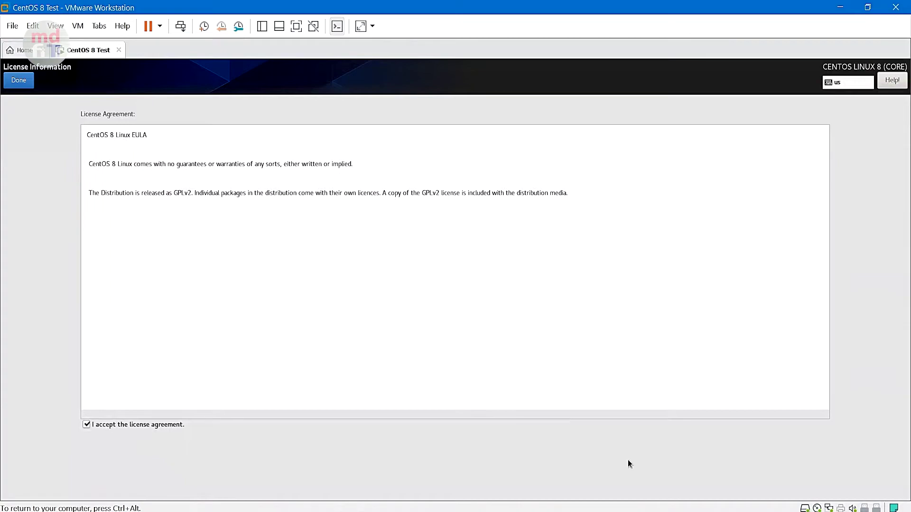
pyautogui.click(19, 81)
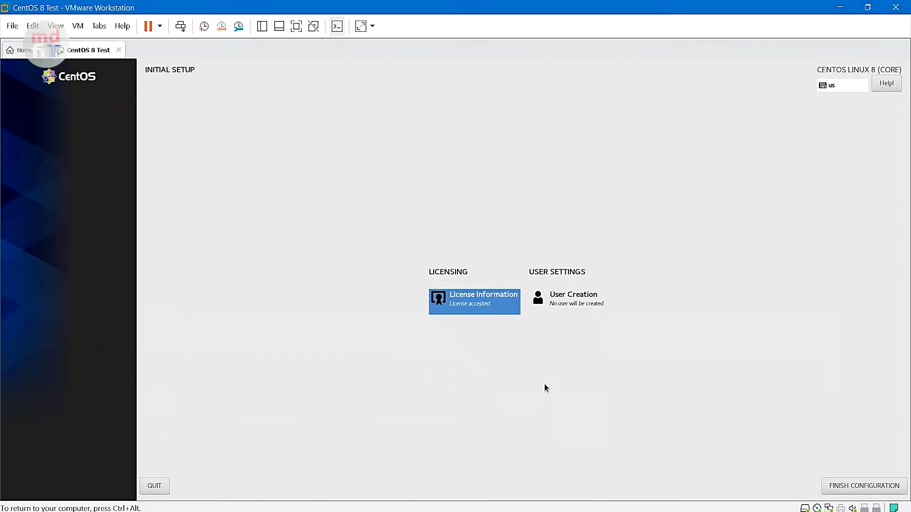
pyautogui.click(877, 485)
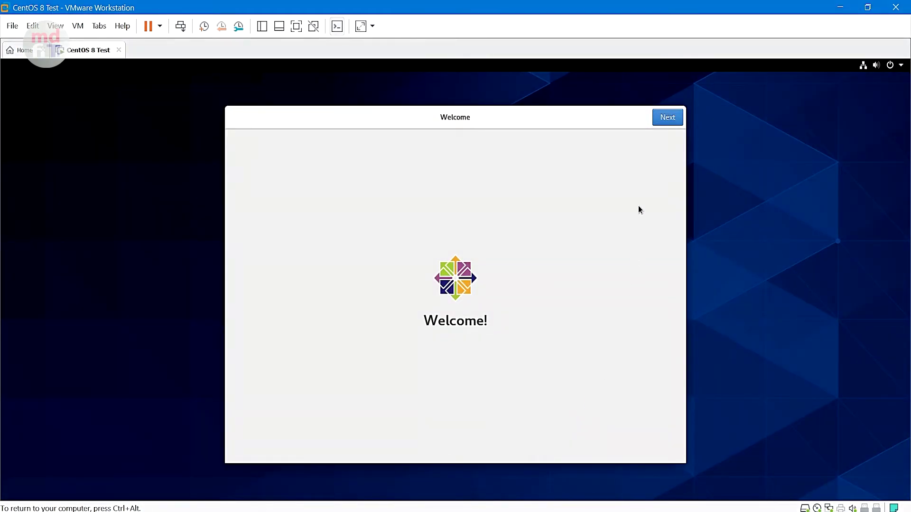
# Turn off Location Services in the welcome setup and skip connecting online accounts.
pyautogui.click(669, 120)
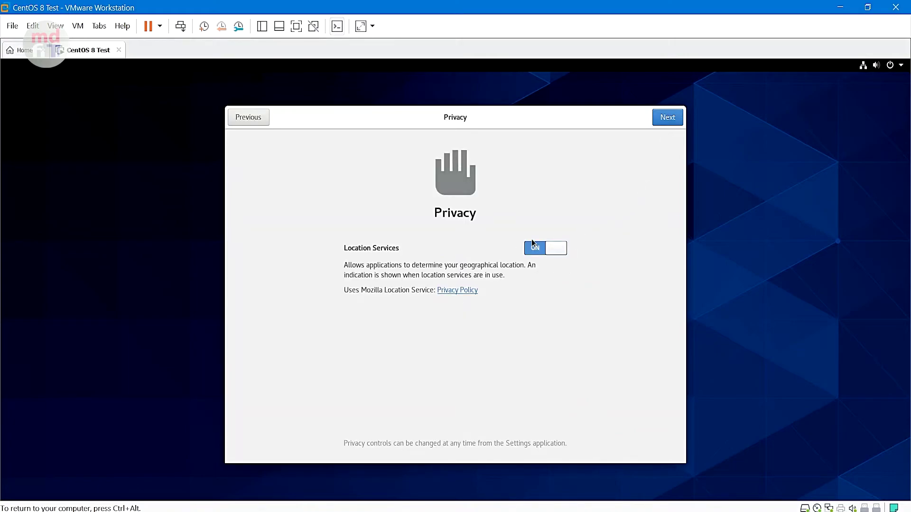
pyautogui.click(538, 250)
pyautogui.click(656, 122)
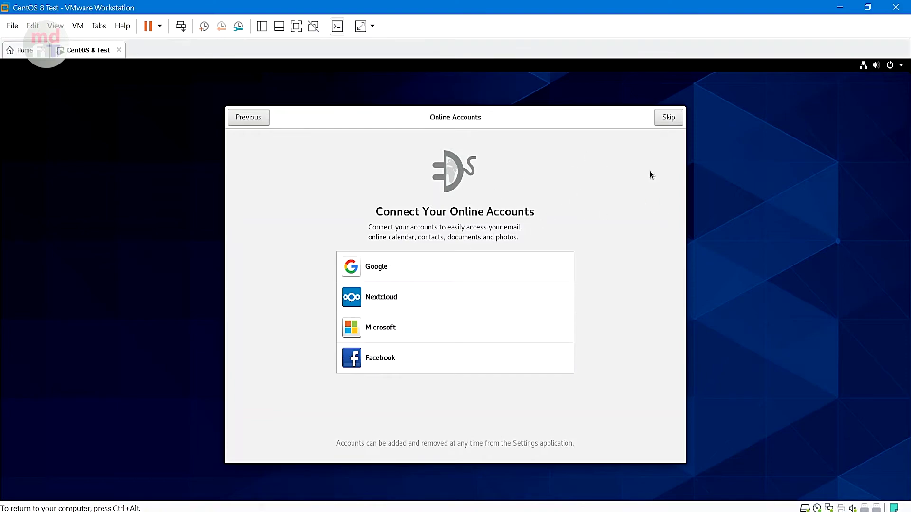
pyautogui.click(678, 118)
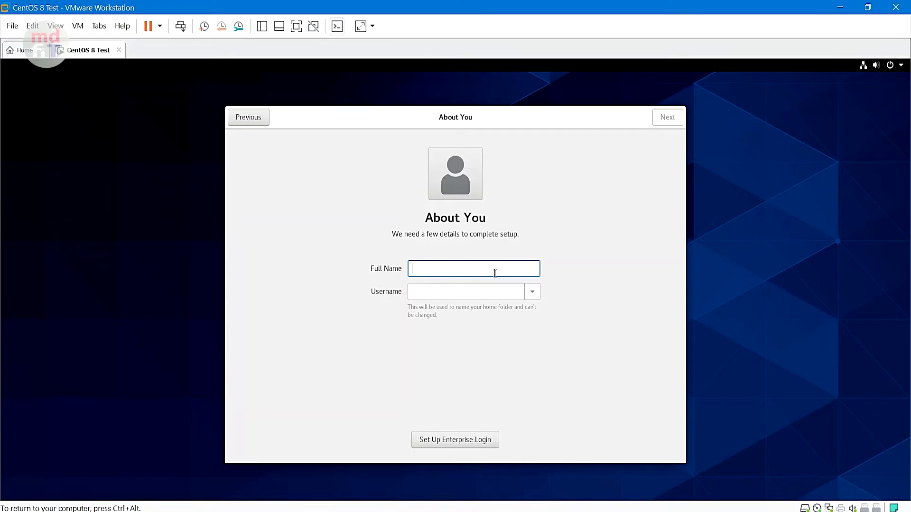
# Enter Centos as the full name of the new user account, with centos as the username.
pyautogui.write('Cento')
pyautogui.write('s')
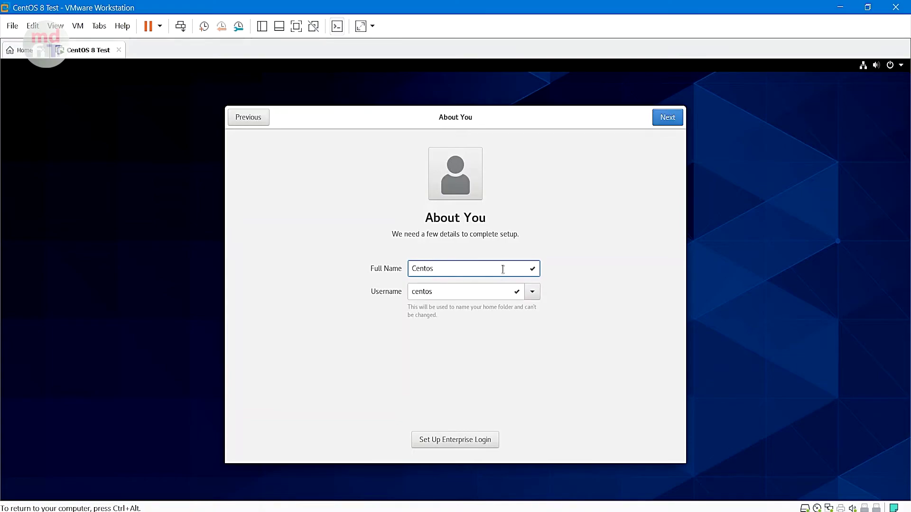
pyautogui.click(661, 119)
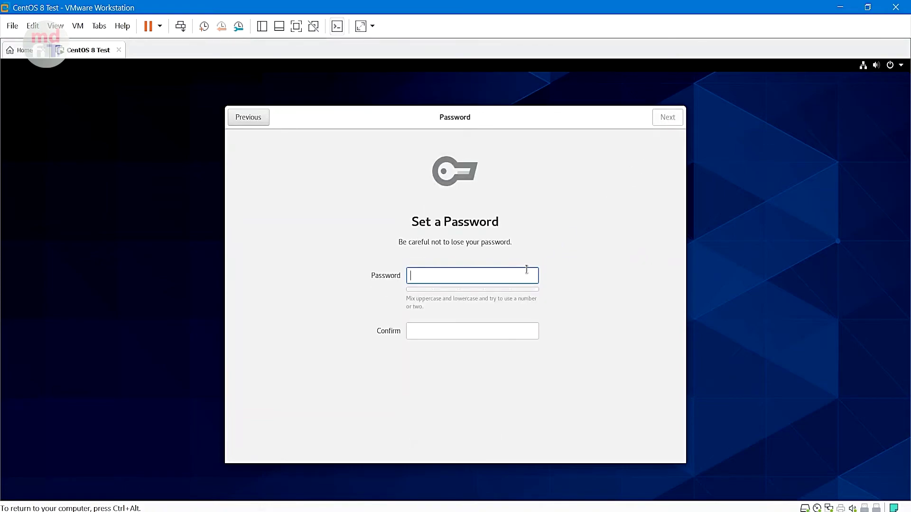
# Set and confirm the new user's account password and start using CentOS Linux.
pyautogui.write('••••••••')
pyautogui.press('BackSpace')
pyautogui.press('BackSpace')
pyautogui.press('BackSpace')
pyautogui.press('BackSpace')
pyautogui.press('BackSpace')
pyautogui.press('BackSpace')
pyautogui.press('BackSpace')
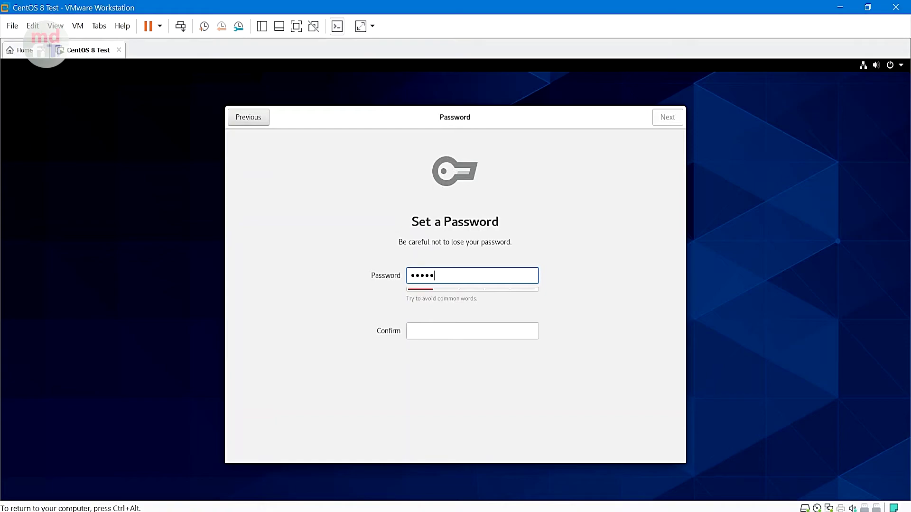
pyautogui.press('Tab')
pyautogui.write('•••••••')
pyautogui.click(666, 119)
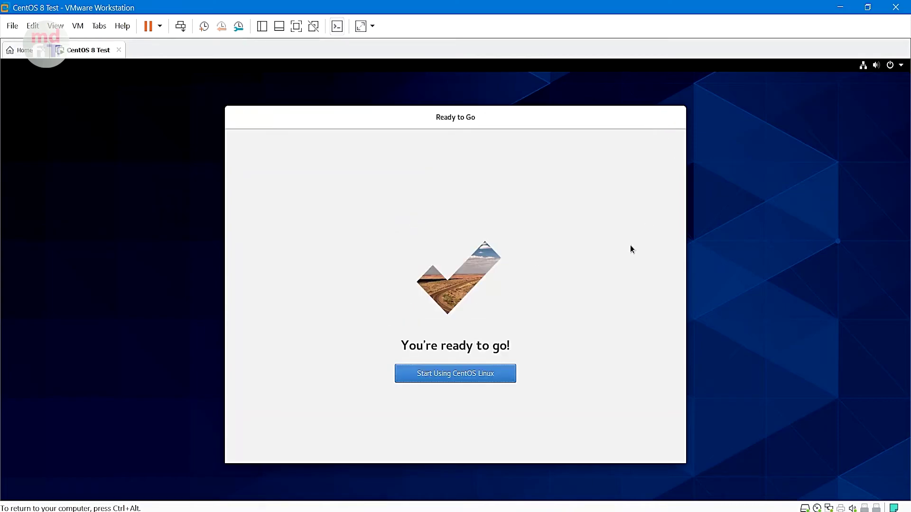
pyautogui.click(462, 373)
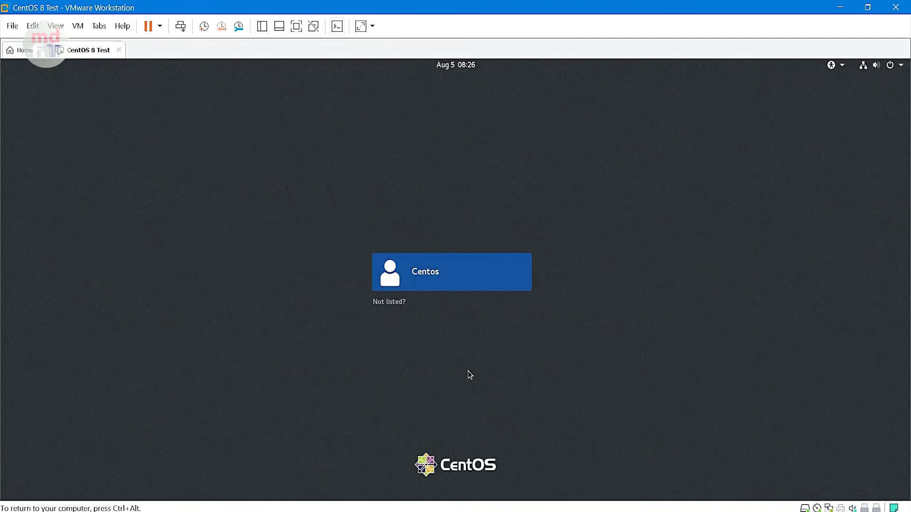
# Sign in to the Centos user account with its account password.
pyautogui.click(454, 281)
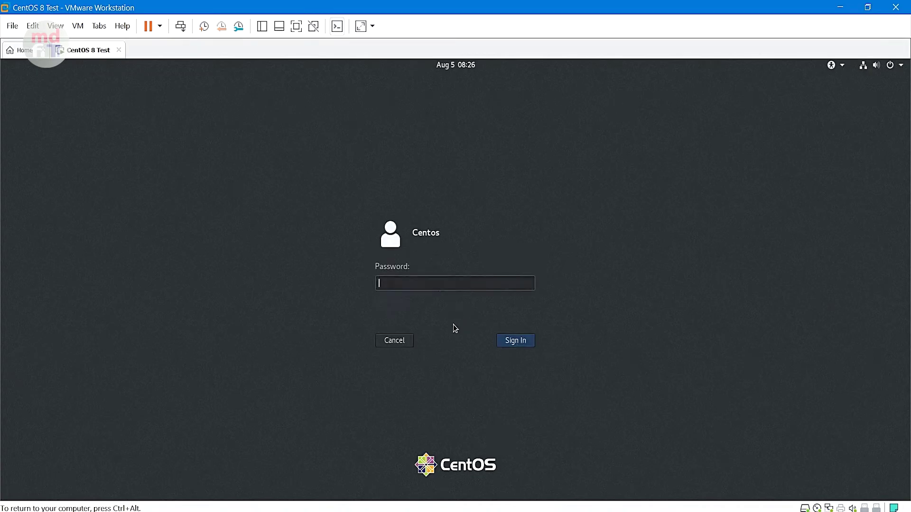
pyautogui.write('••••••••')
pyautogui.press('Return')
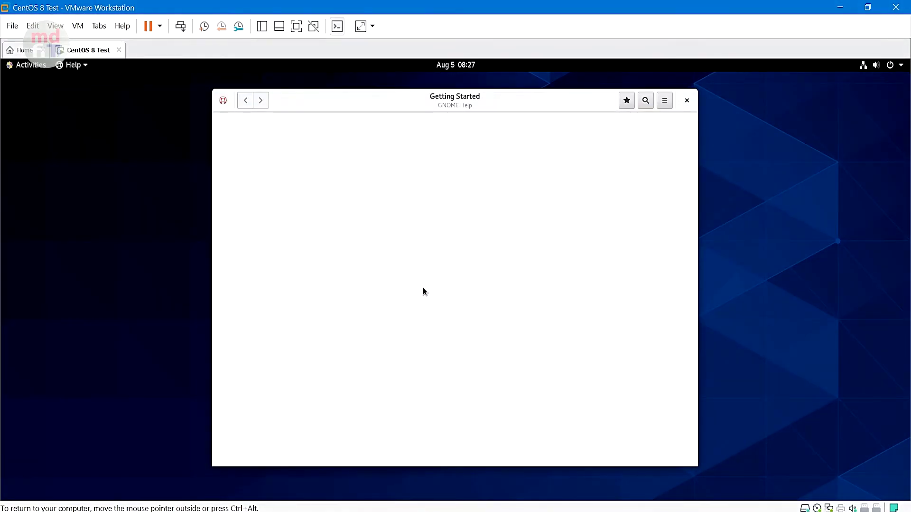
# Close the Getting Started help window to clear the desktop.
pyautogui.moveTo(492, 105); pyautogui.dragTo(515, 129)
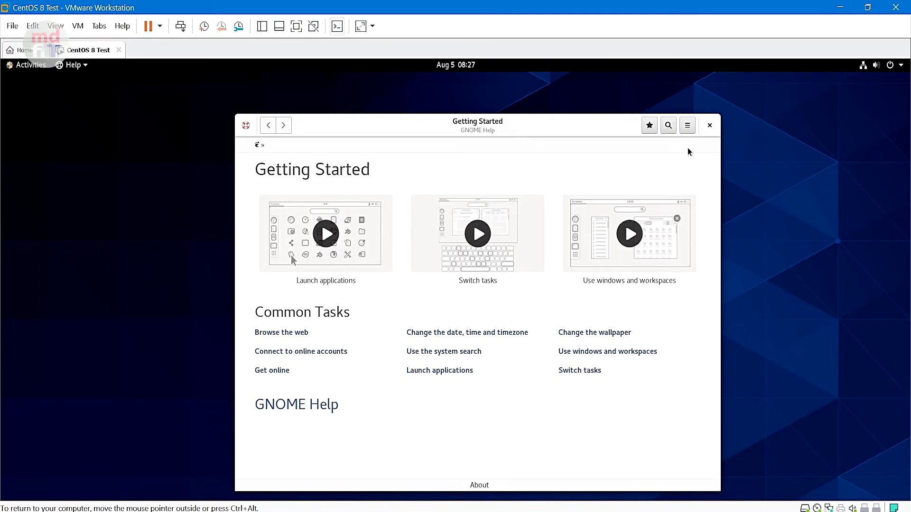
pyautogui.click(707, 127)
pyautogui.rightClick(264, 157)
pyautogui.click(130, 144)
# Show all installed applications from the Activities overview and open the Software application.
pyautogui.click(47, 68)
pyautogui.click(37, 69)
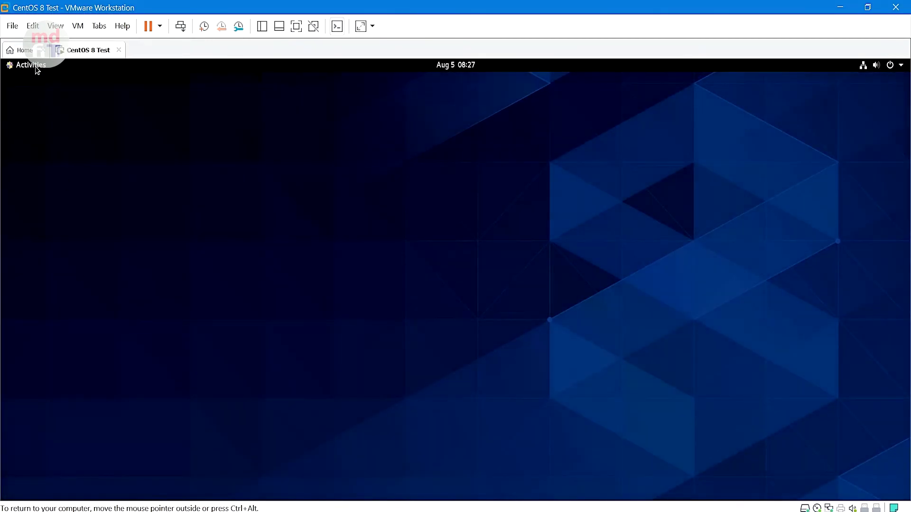
pyautogui.click(37, 69)
pyautogui.click(35, 357)
pyautogui.click(446, 141)
pyautogui.click(25, 67)
pyautogui.click(29, 410)
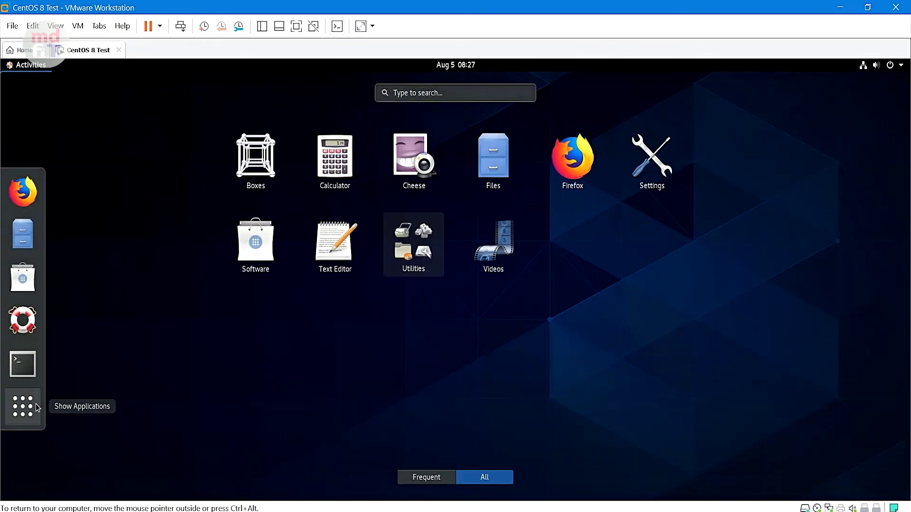
pyautogui.click(277, 226)
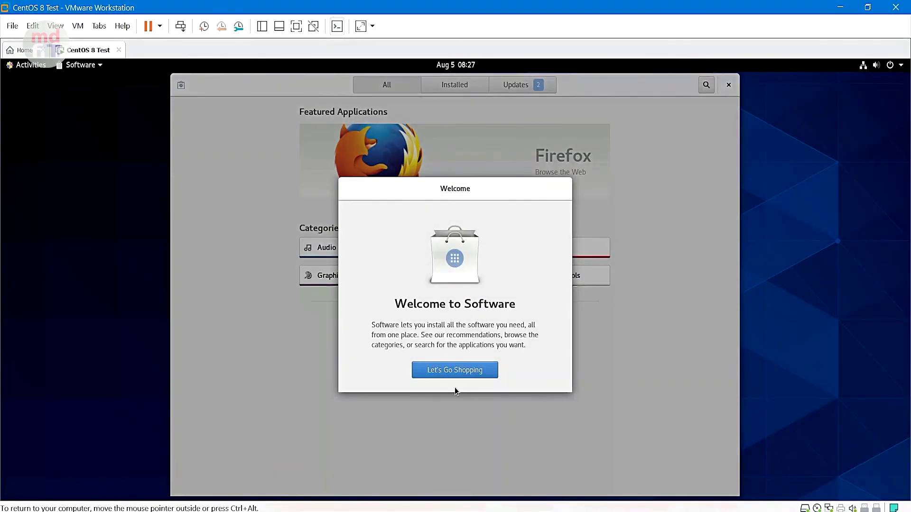
# Dismiss the Software welcome message, view the available updates and close the Software window.
pyautogui.click(456, 372)
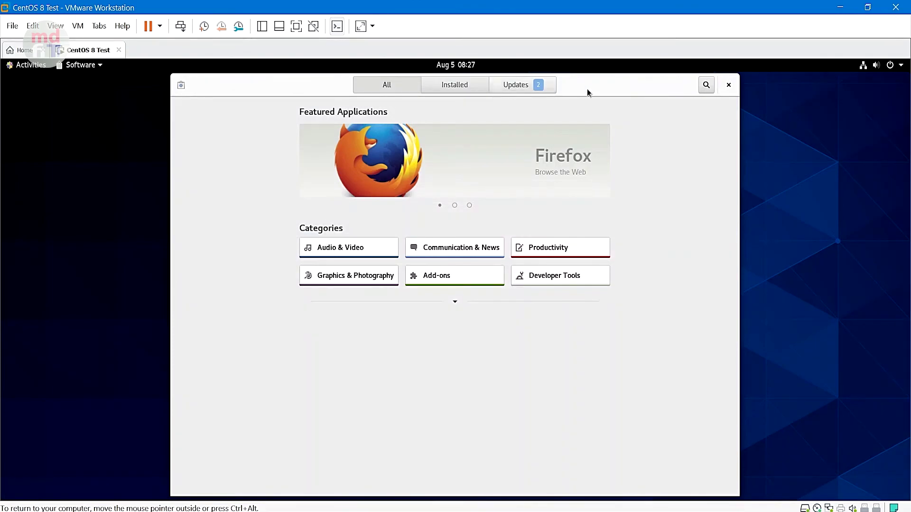
pyautogui.click(538, 89)
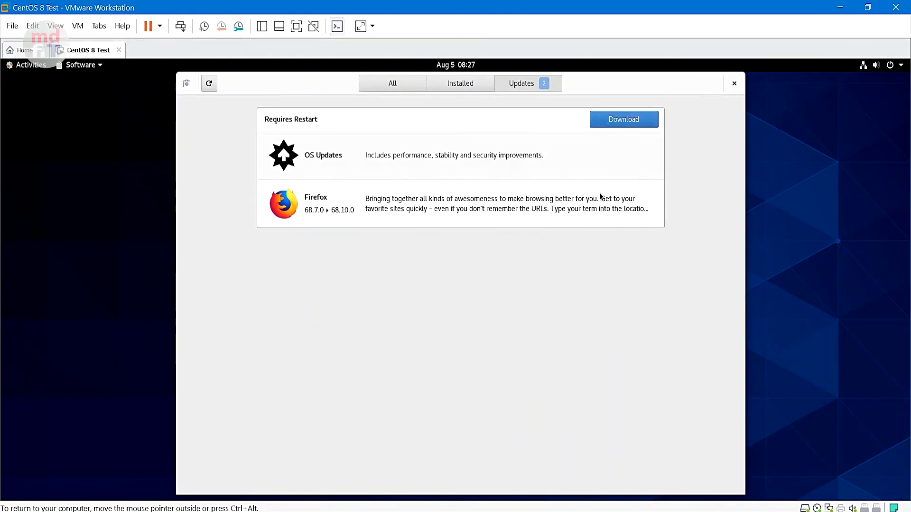
pyautogui.click(742, 92)
pyautogui.rightClick(170, 249)
# Open a Terminal window from the Activities overview.
pyautogui.click(50, 81)
pyautogui.click(35, 69)
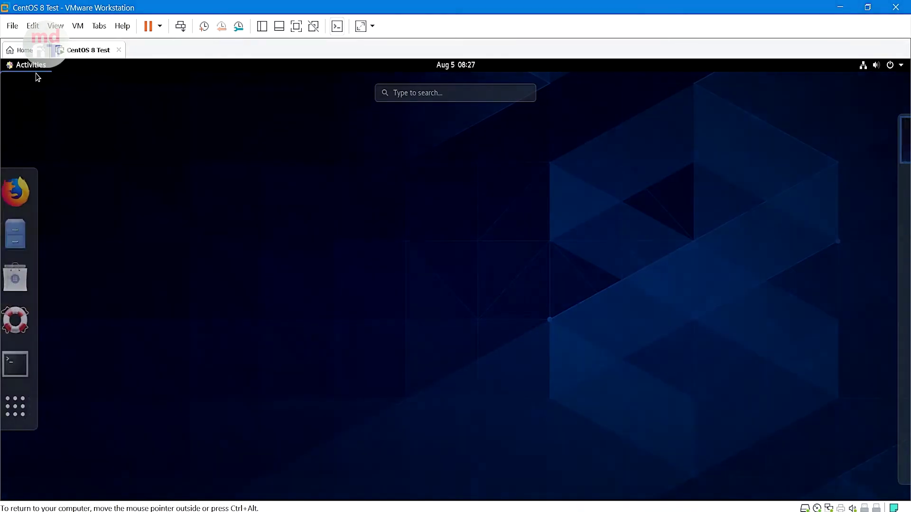
pyautogui.click(16, 364)
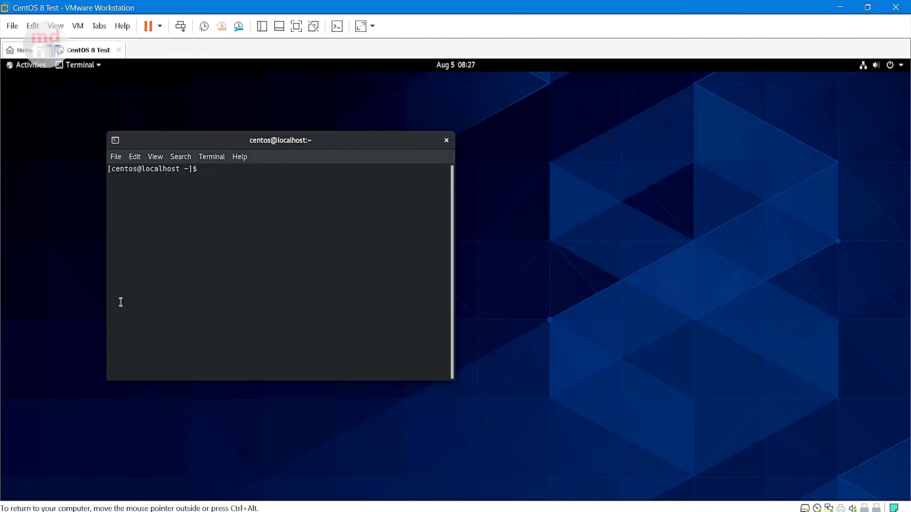
# Show all installed applications and look into the Utilities folder.
pyautogui.click(31, 65)
pyautogui.click(24, 416)
pyautogui.click(425, 263)
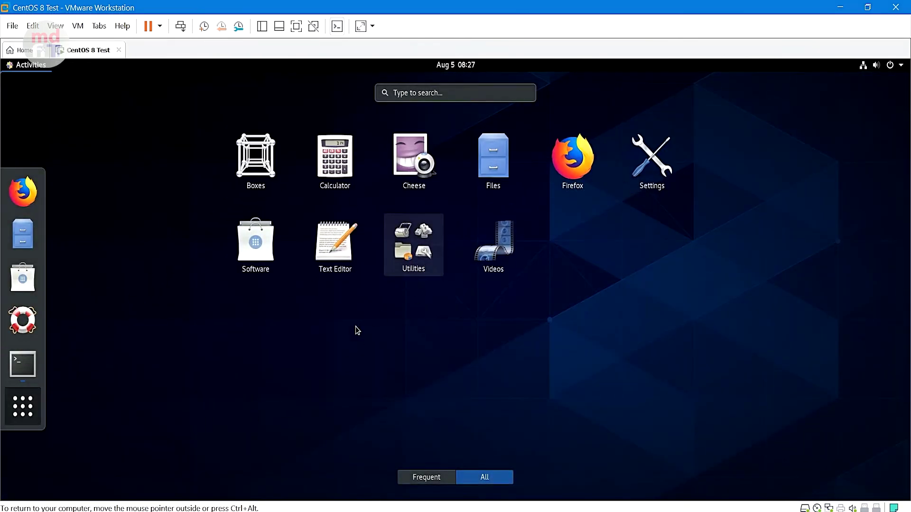
pyautogui.click(127, 428)
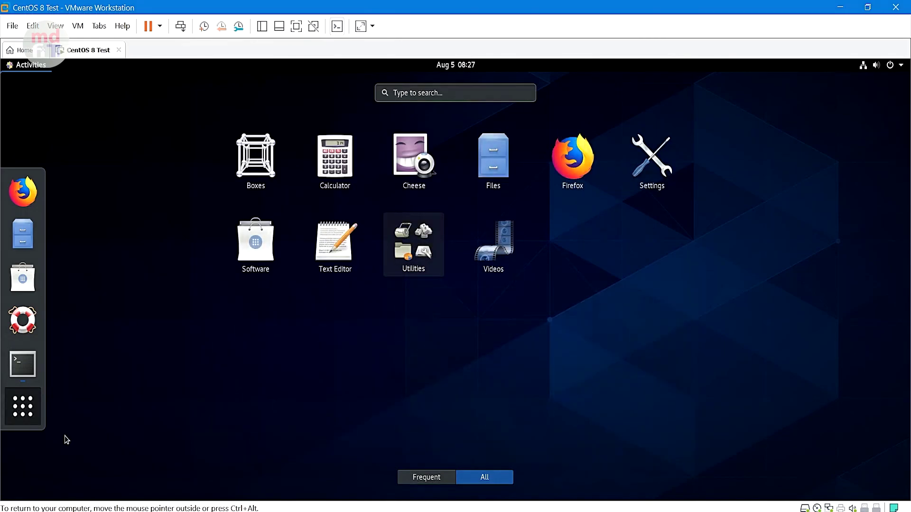
# Return to a Terminal window and enter sudo dnf install gnome-tweaks at the prompt without running it.
pyautogui.click(21, 412)
pyautogui.click(402, 300)
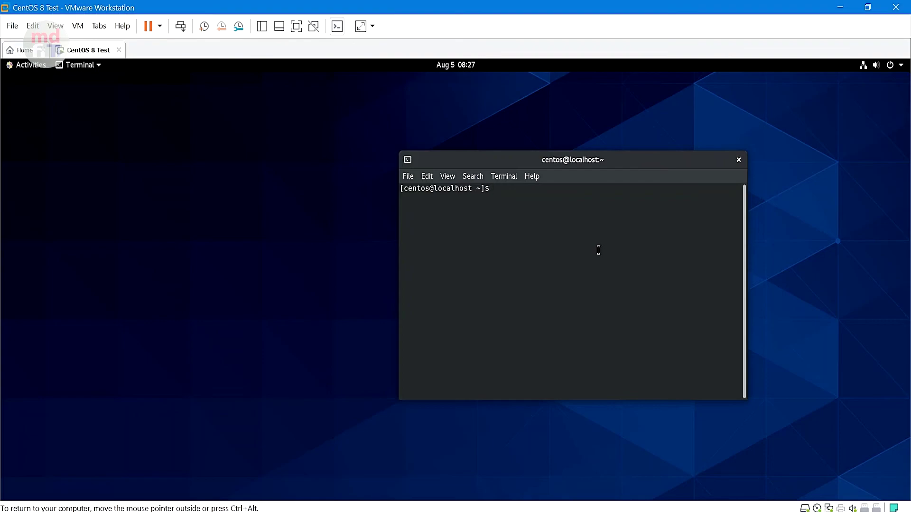
pyautogui.write('sudo dnf install gnome-tweaks')
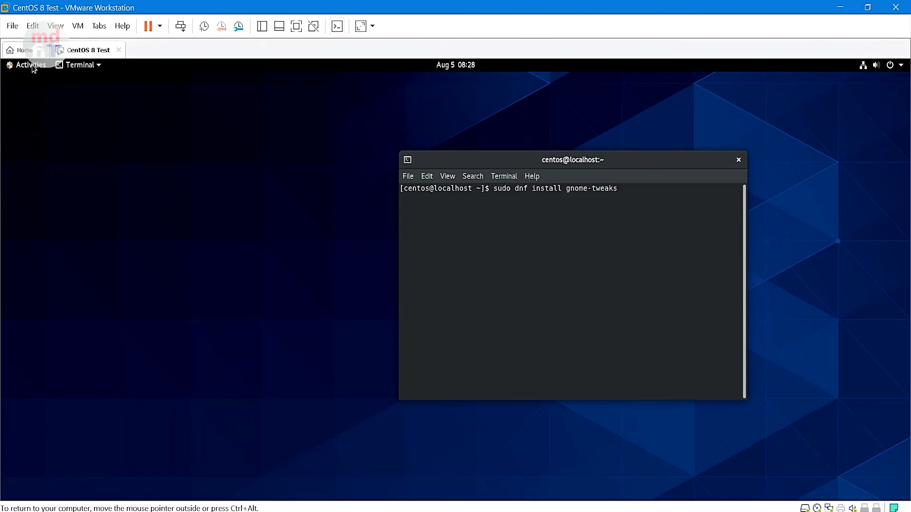
# Search the Software application for "tweak" and install GNOME Tweaks.
pyautogui.click(30, 65)
pyautogui.click(30, 293)
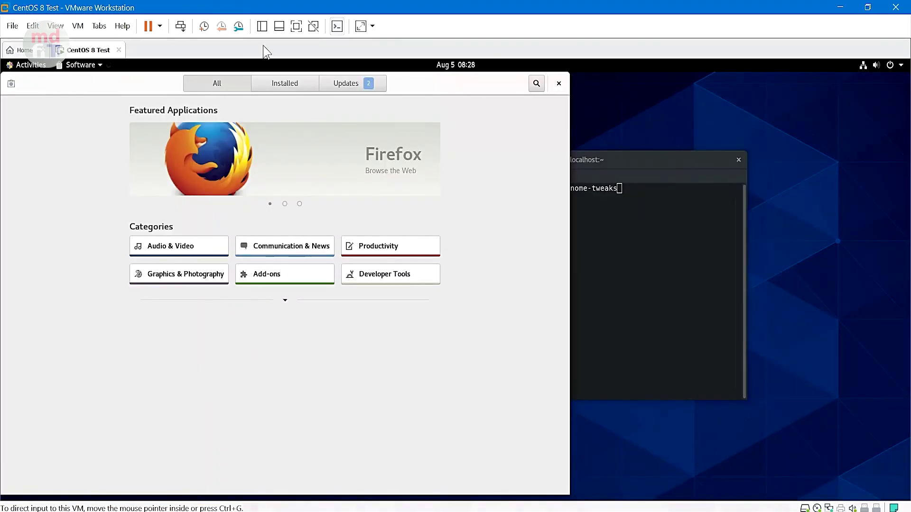
pyautogui.click(602, 88)
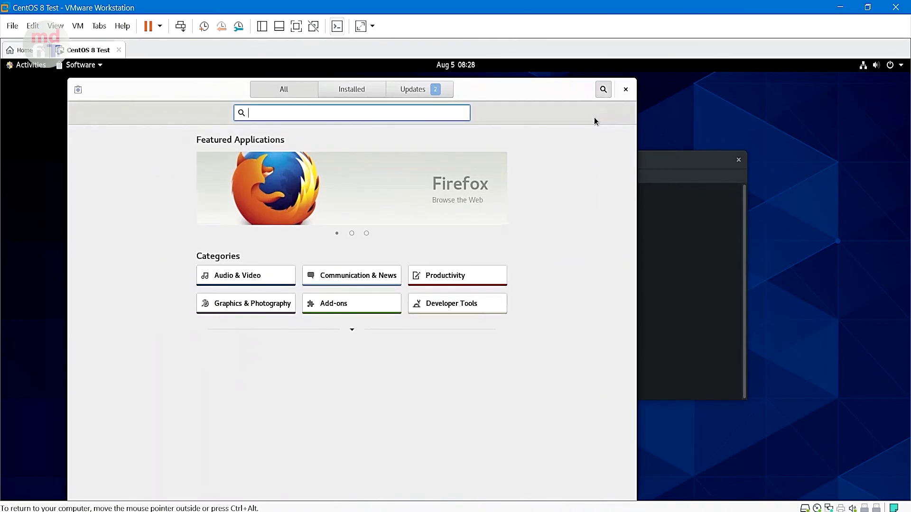
pyautogui.write('tweak')
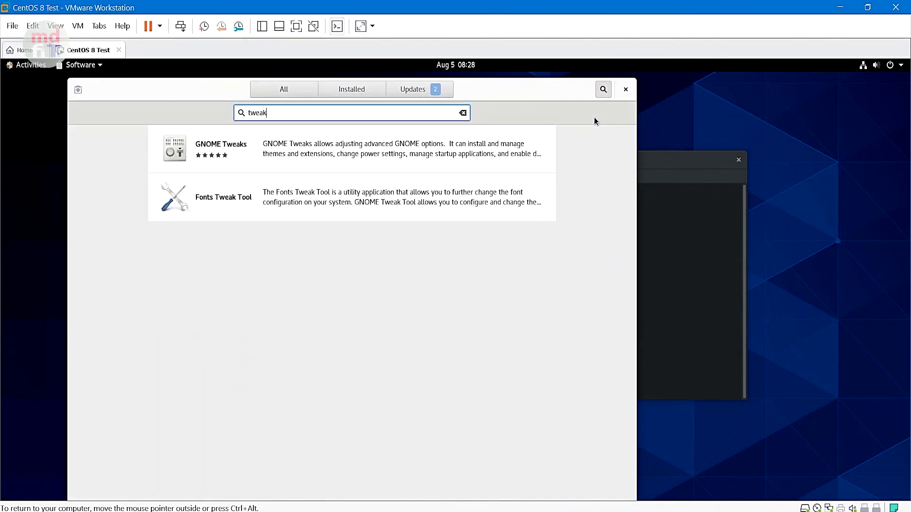
pyautogui.click(494, 148)
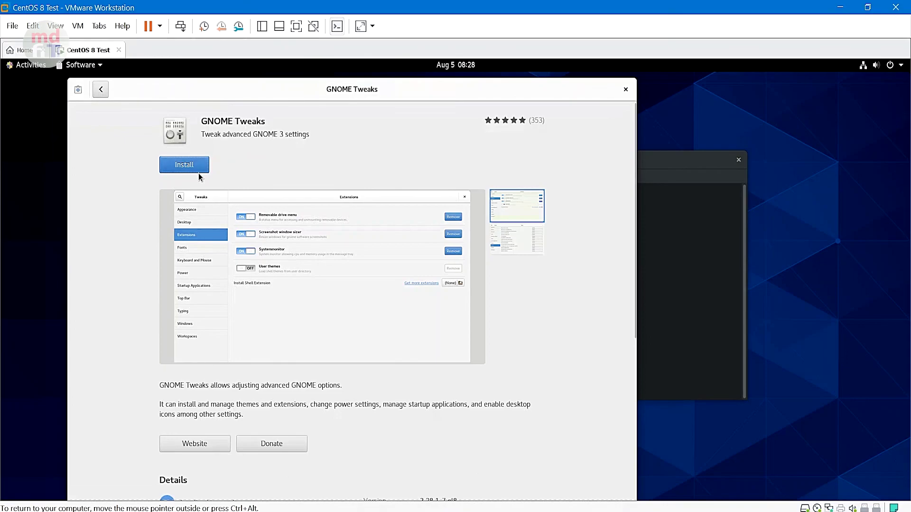
pyautogui.click(197, 169)
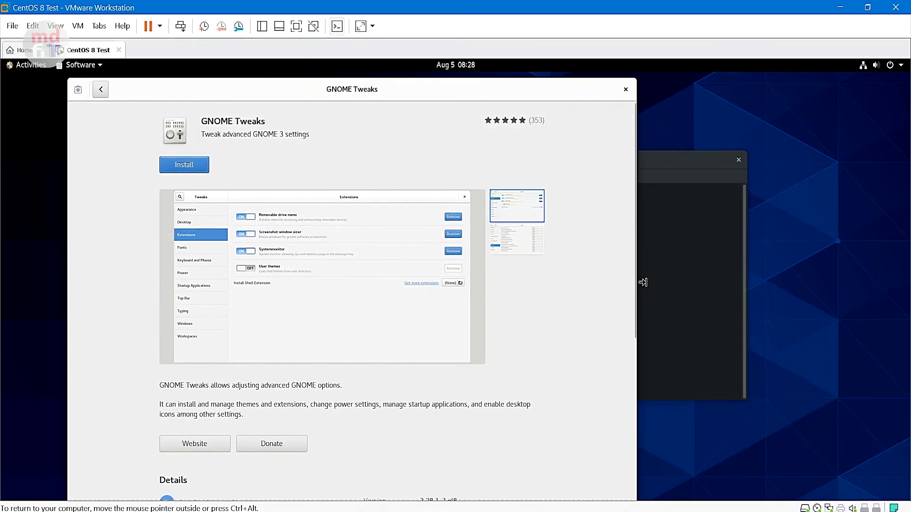
# Launch the installed GNOME Tweaks and close the Terminal and Software windows.
pyautogui.click(724, 159)
pyautogui.click(738, 160)
pyautogui.moveTo(440, 88); pyautogui.dragTo(503, 89)
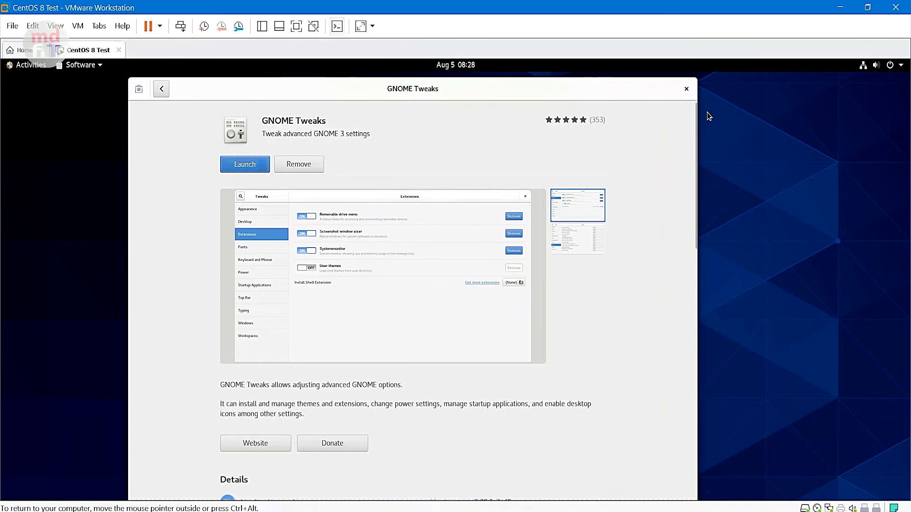
pyautogui.click(688, 88)
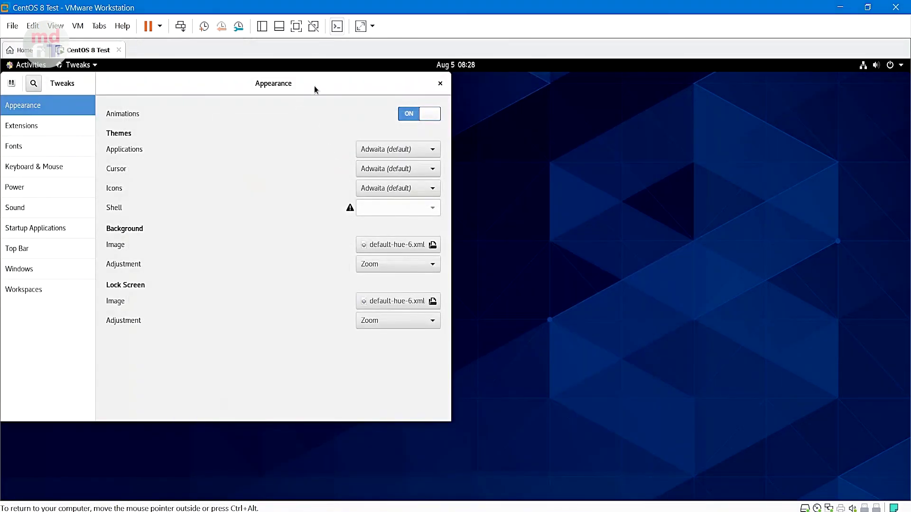
# Examine the Tweaks settings pages from Extensions, Fonts and Keyboard & Mouse to Workspaces and Appearance, and close Tweaks.
pyautogui.moveTo(307, 86); pyautogui.dragTo(619, 129)
pyautogui.click(363, 171)
pyautogui.click(360, 191)
pyautogui.click(361, 211)
pyautogui.click(360, 233)
pyautogui.click(355, 272)
pyautogui.click(355, 293)
pyautogui.click(354, 334)
pyautogui.click(384, 150)
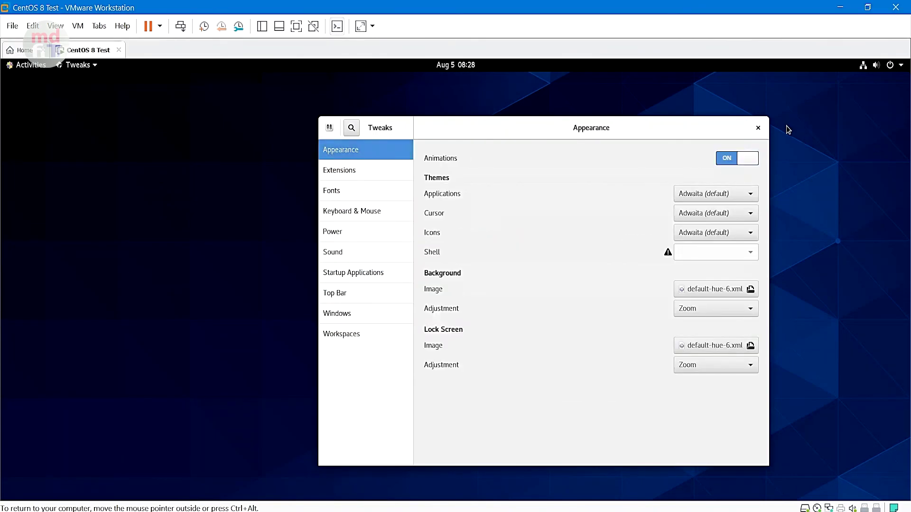
pyautogui.click(757, 127)
pyautogui.click(21, 66)
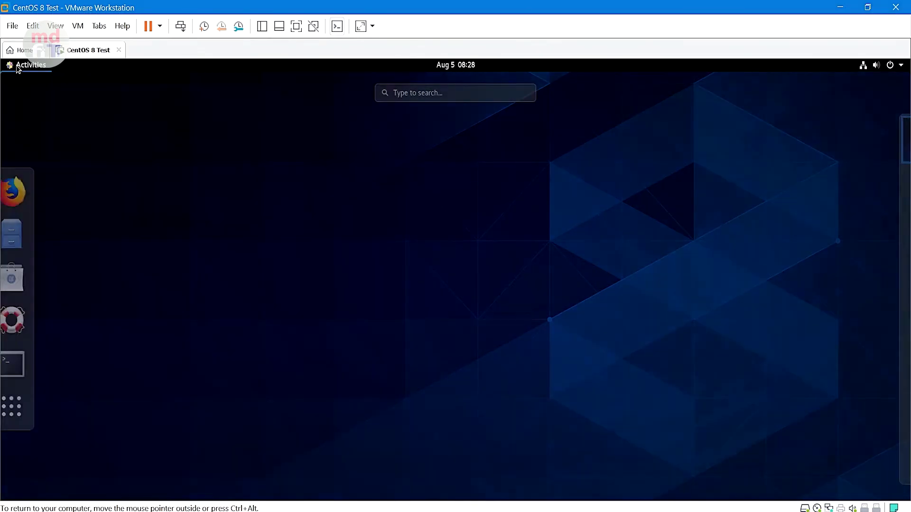
pyautogui.click(235, 373)
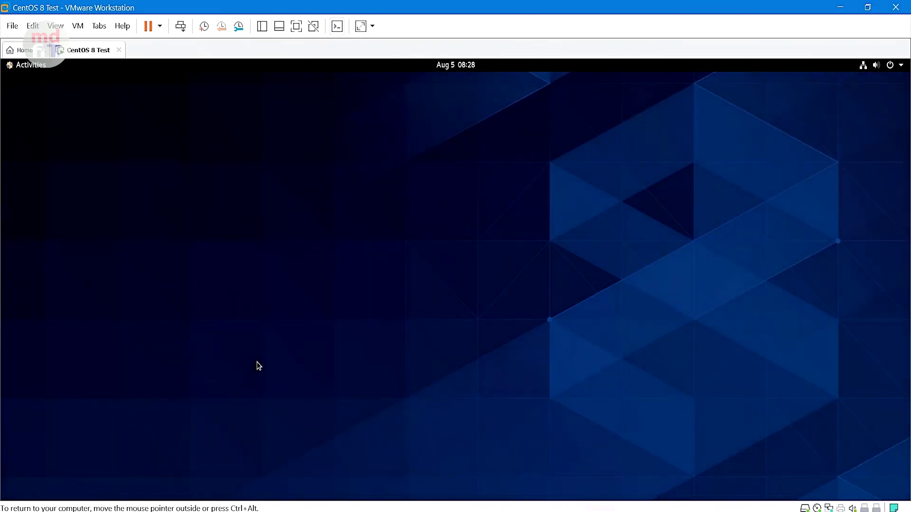
pyautogui.rightClick(258, 365)
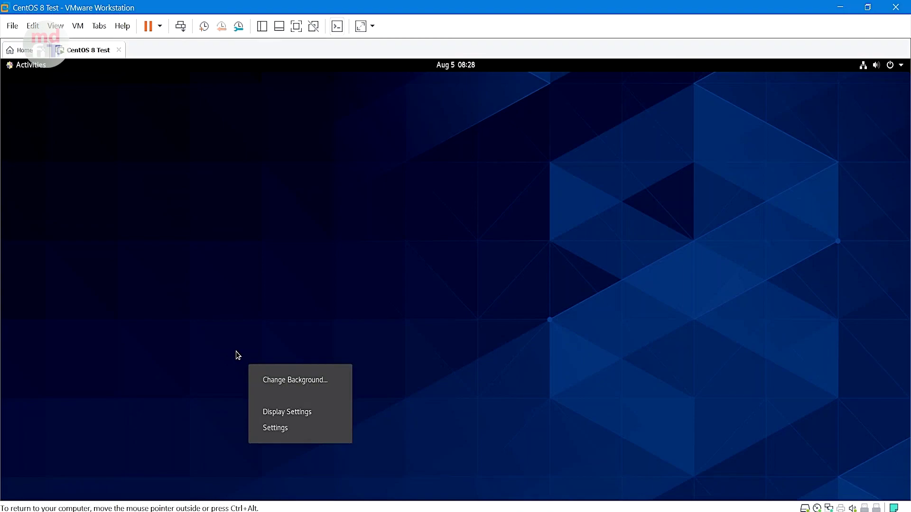
pyautogui.click(429, 357)
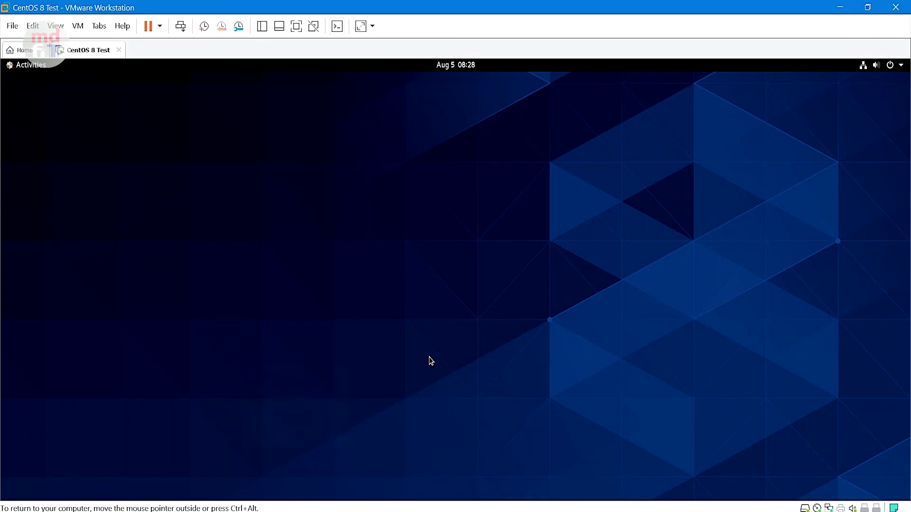